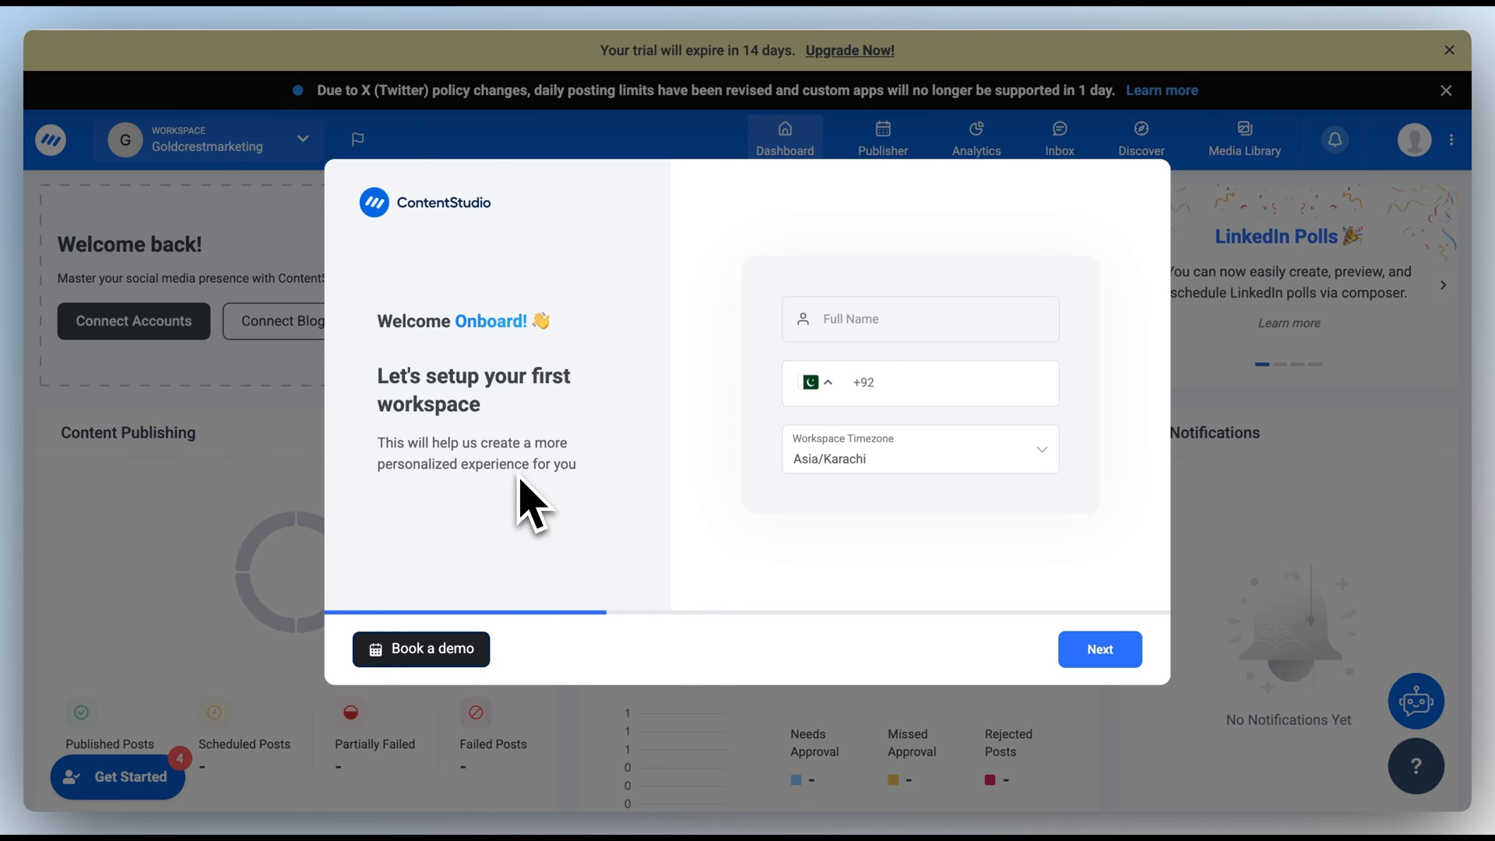
Step: Enter the user's full name on the first onboarding screen and continue
{"action": "left_click", "coordinate": [848, 320]}
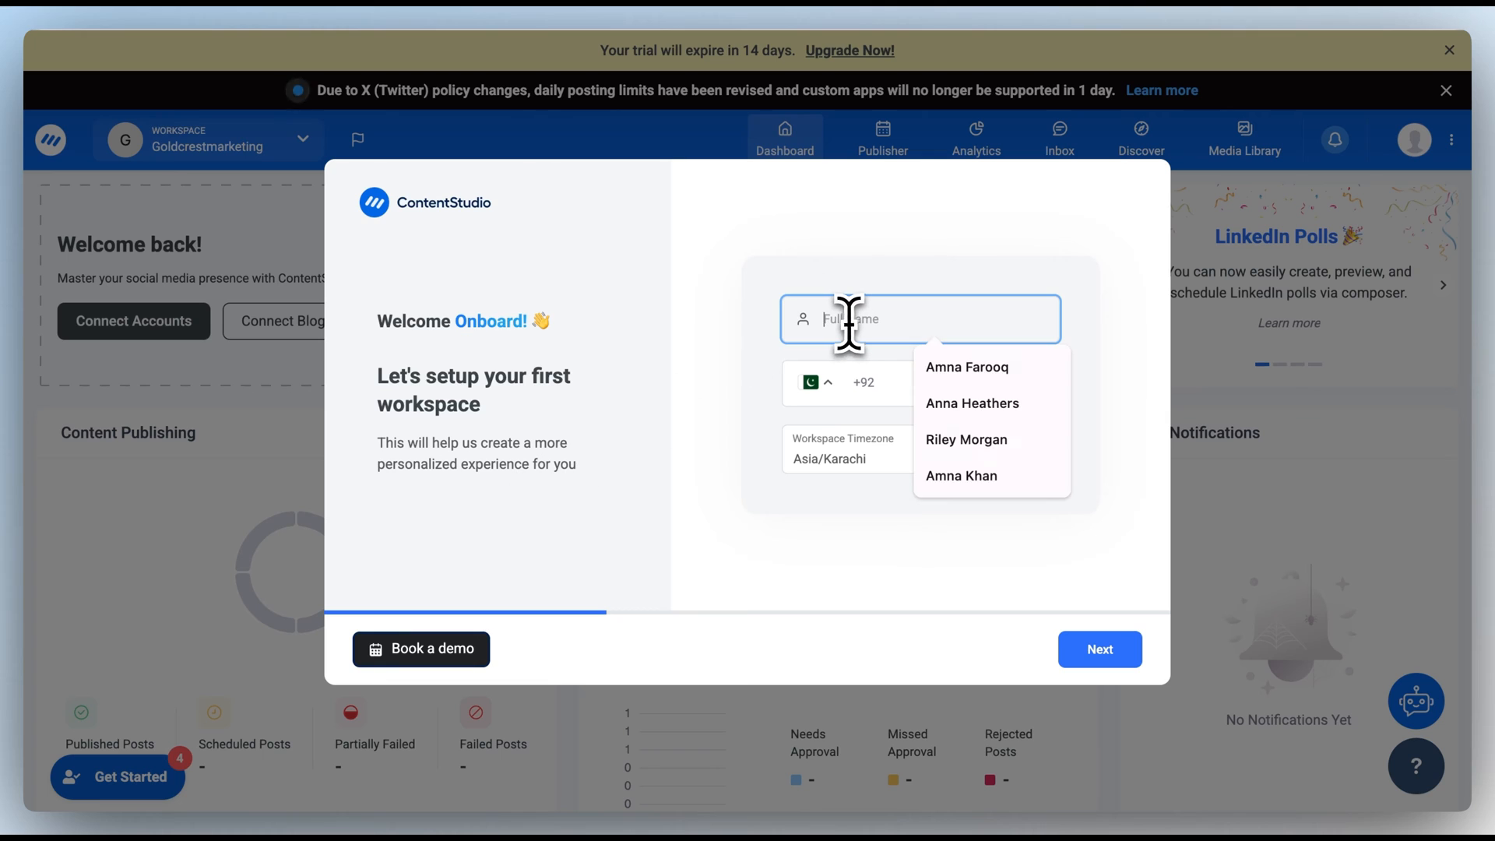
{"action": "left_click", "coordinate": [1075, 648]}
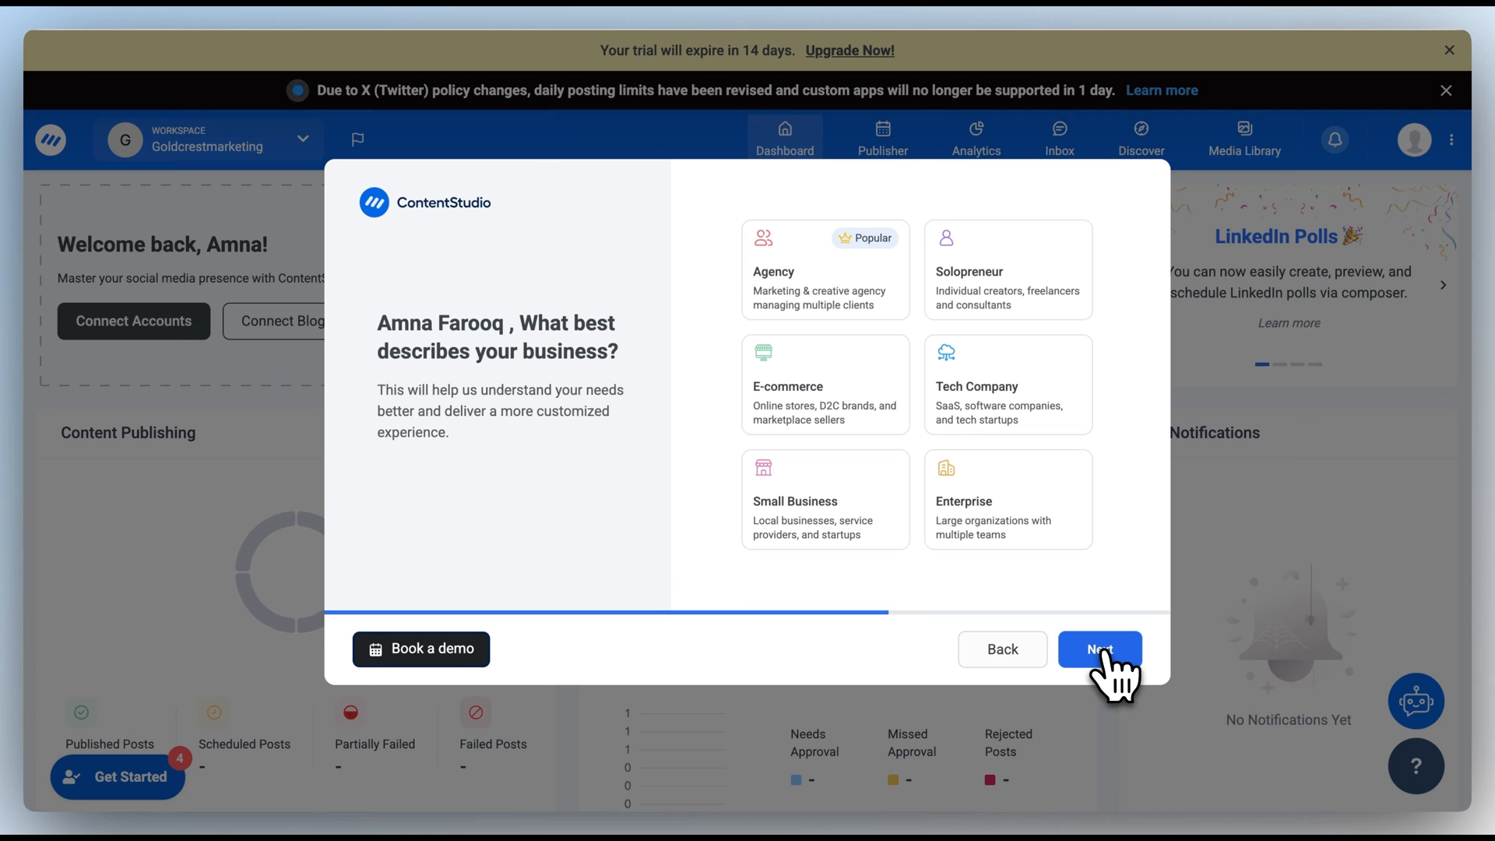
Step: Choose Solopreneur as the business type, skip connecting social profiles, and finish onboarding
{"action": "left_click", "coordinate": [1028, 286]}
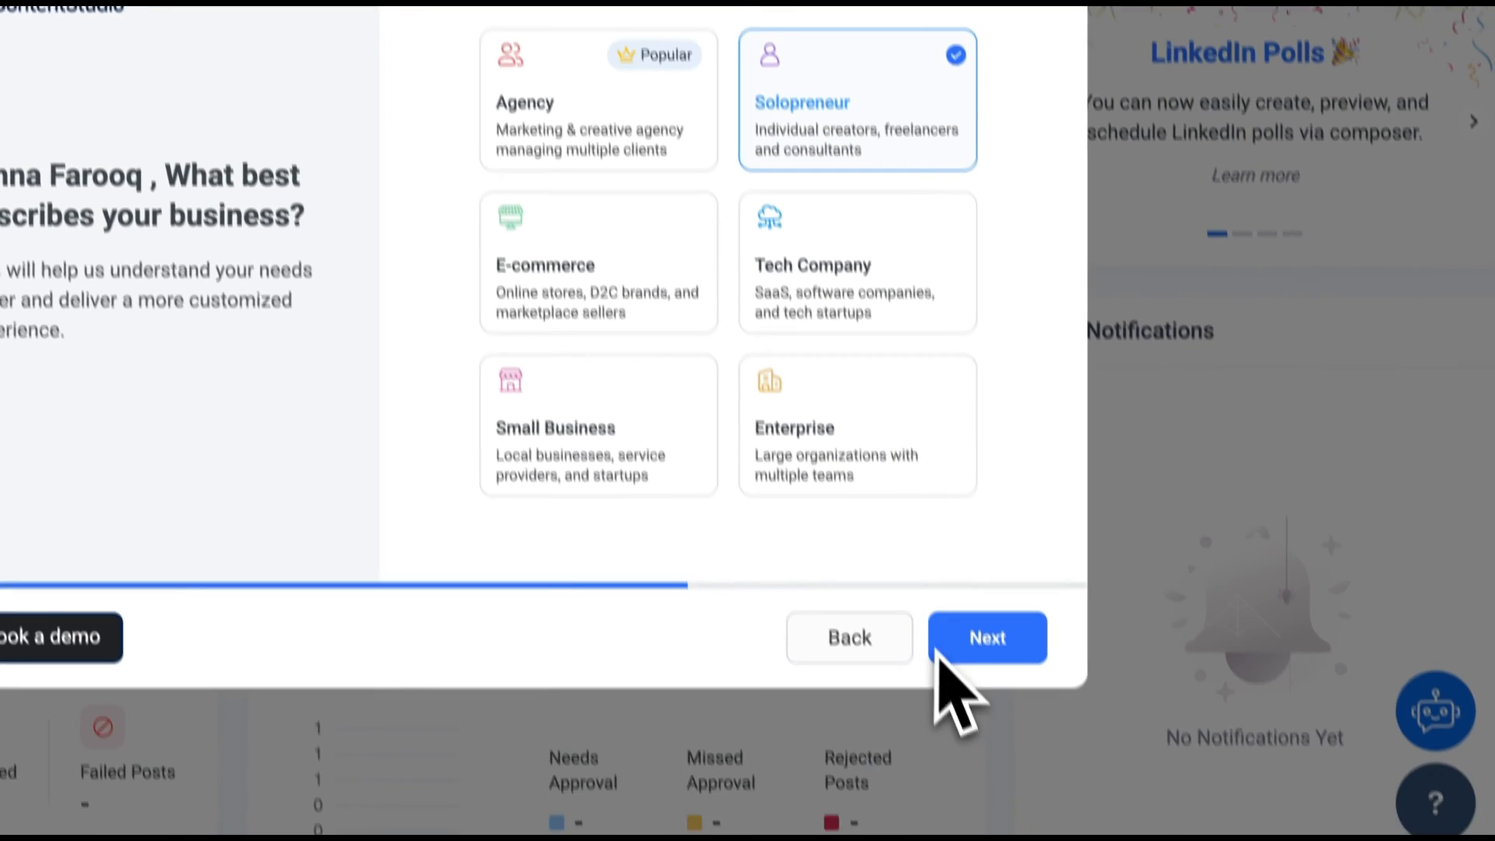
{"action": "left_click", "coordinate": [970, 650]}
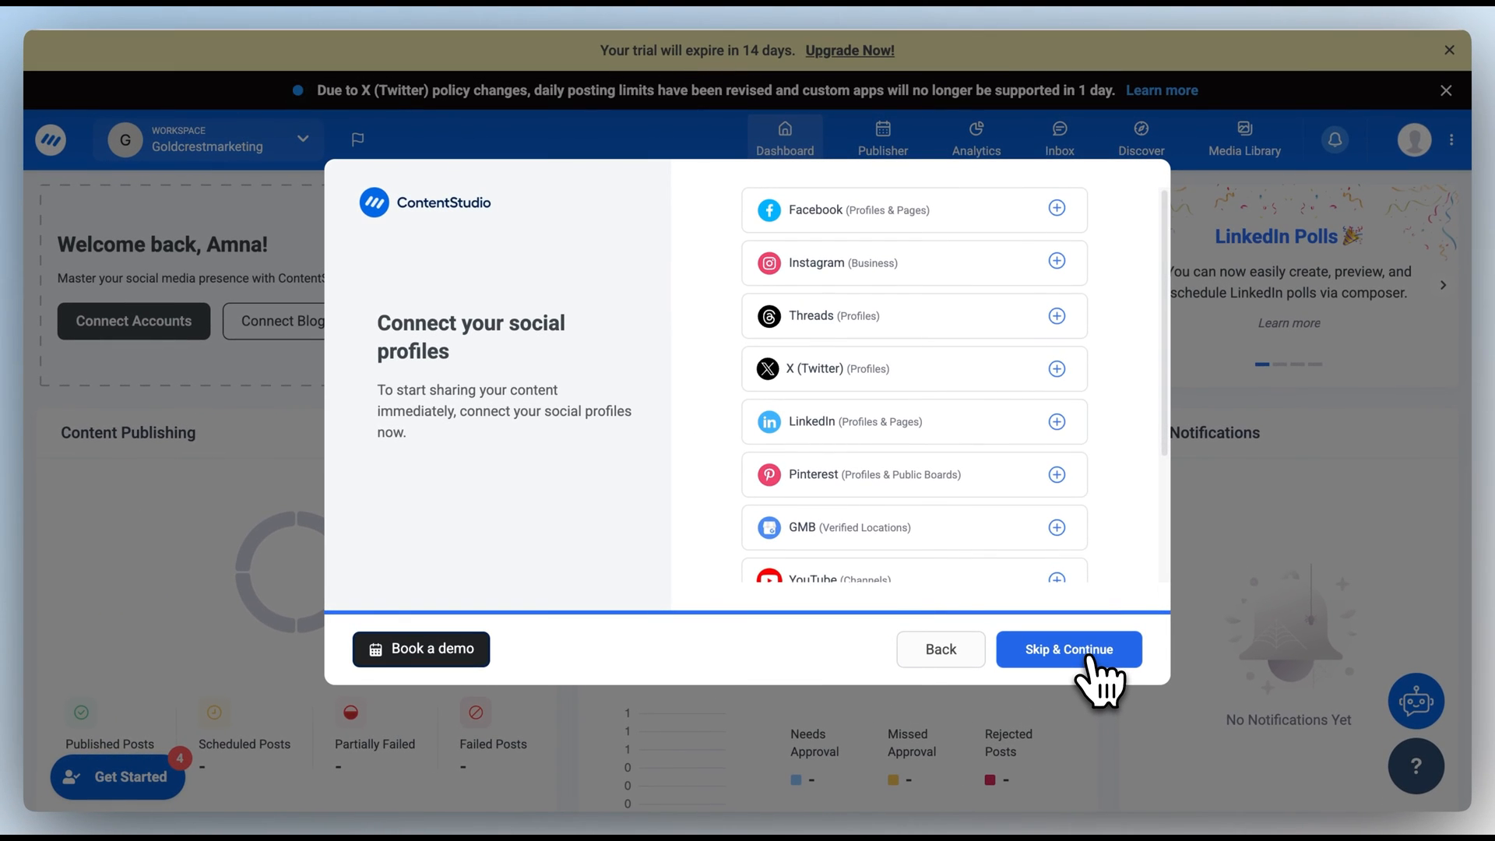
{"action": "left_click", "coordinate": [1091, 657]}
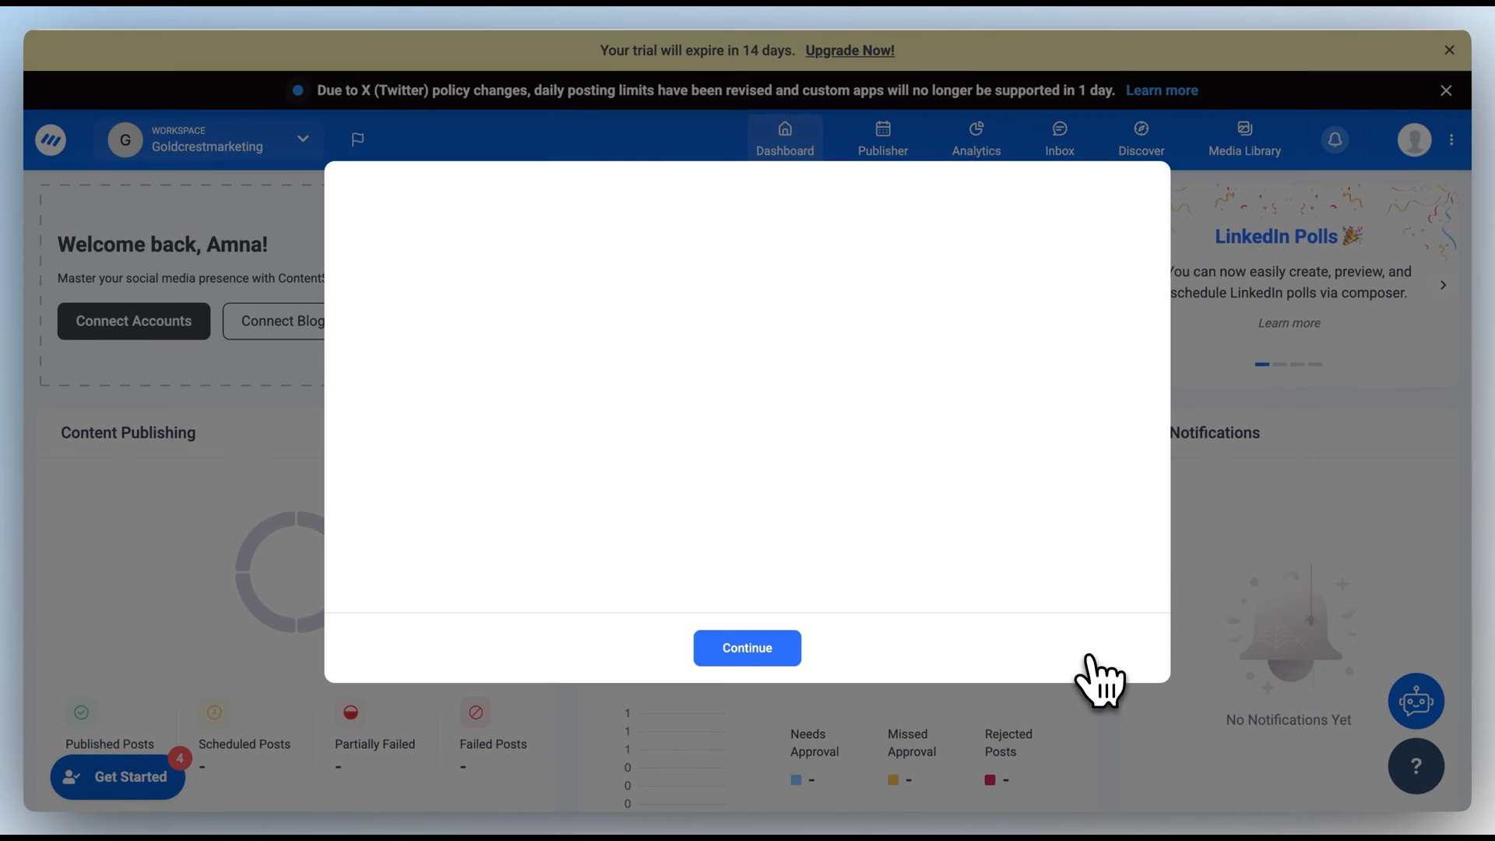
{"action": "left_click", "coordinate": [728, 646]}
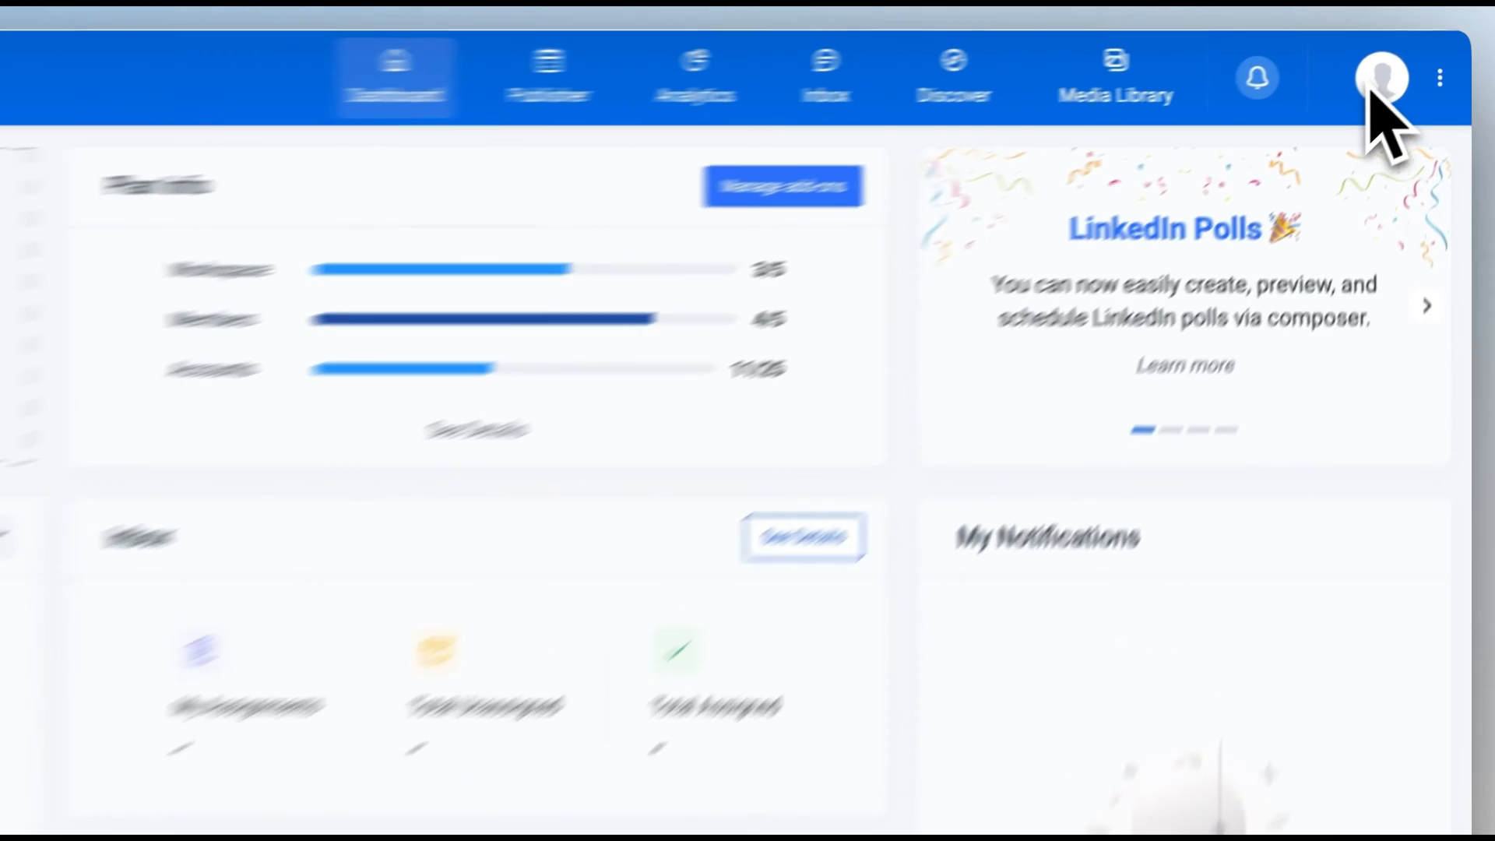
Step: Go to Social Accounts under Workspace Settings from the profile avatar menu
{"action": "left_click", "coordinate": [1379, 82]}
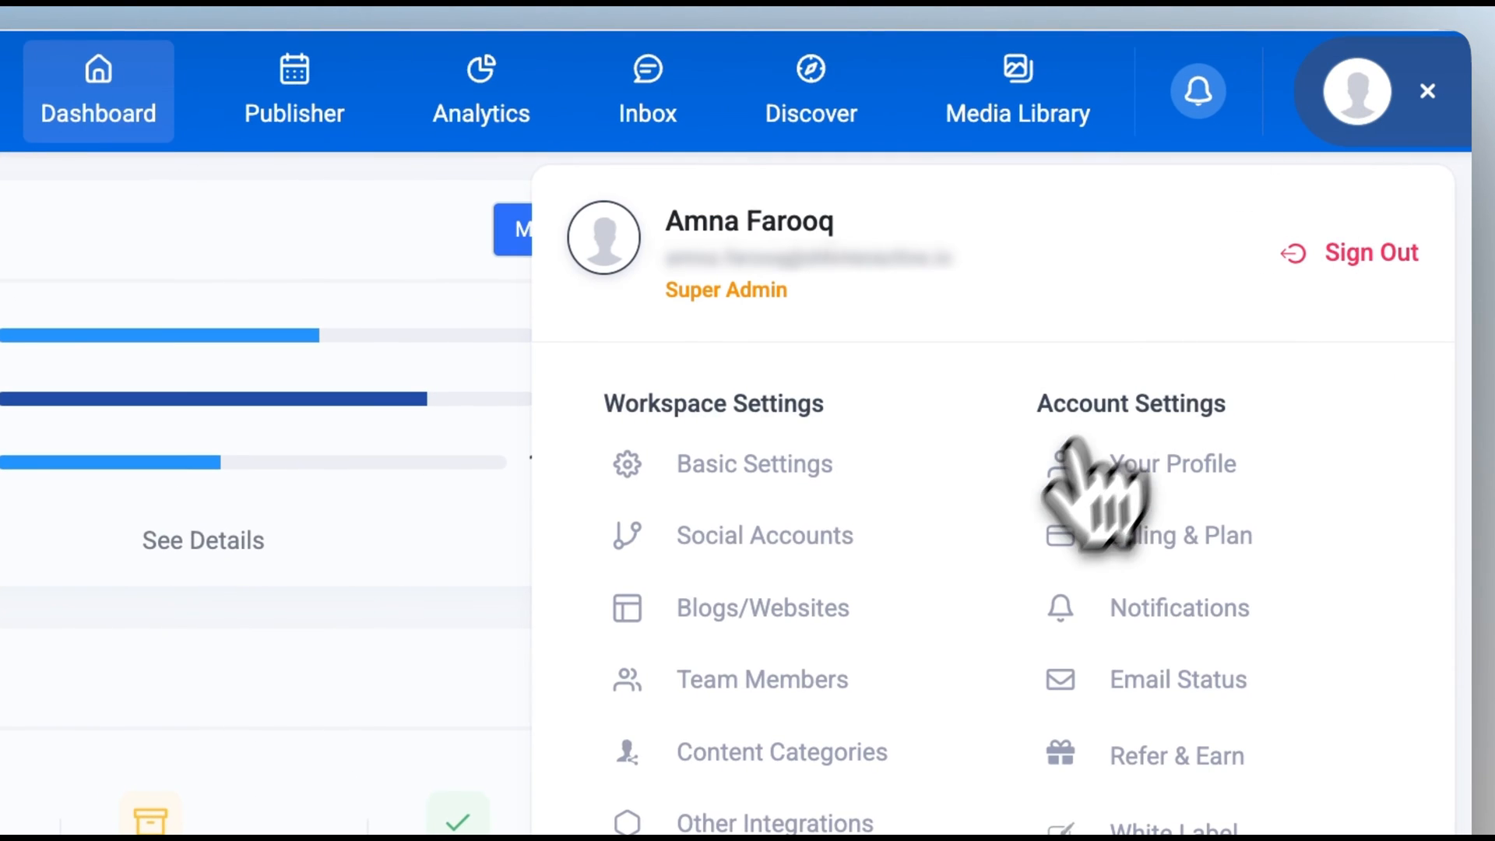
{"action": "left_click", "coordinate": [752, 545]}
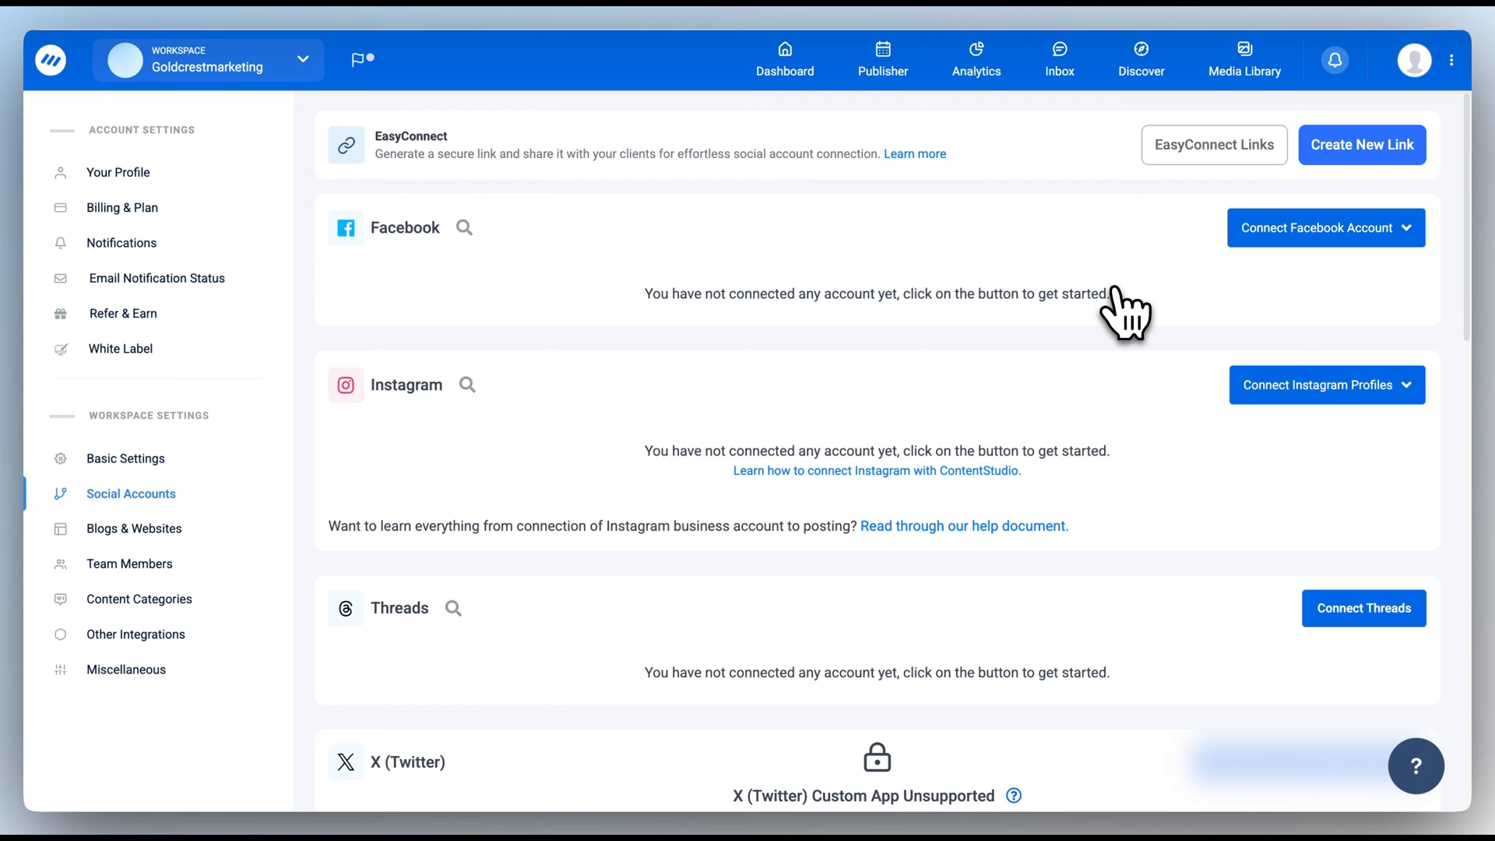
Step: Connect a Facebook Page through Connect Facebook Pages, logging in with the signed-in account and saving it
{"action": "left_click", "coordinate": [1285, 230]}
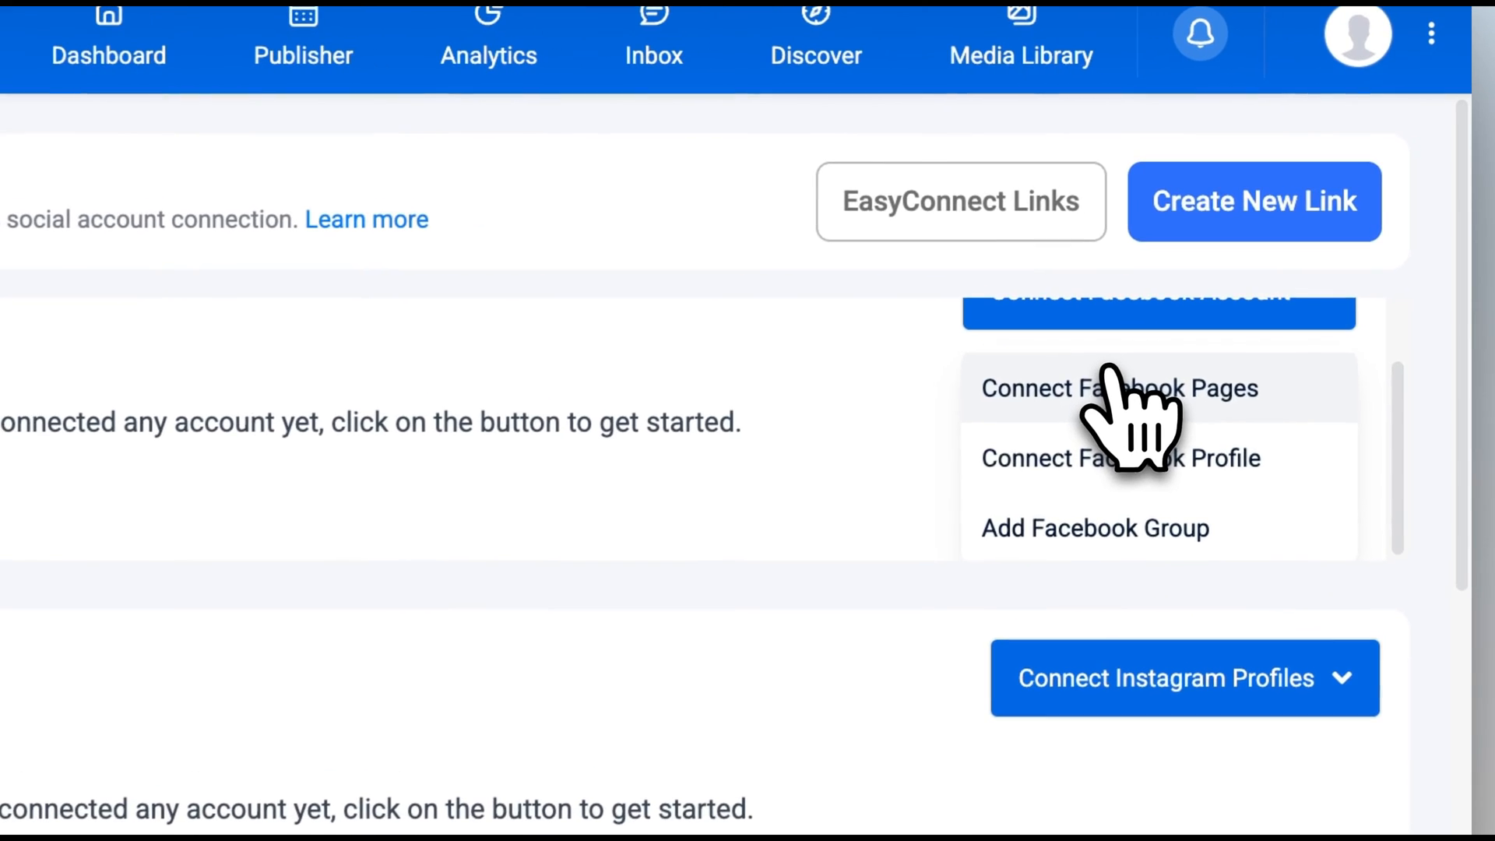
{"action": "left_click", "coordinate": [1123, 399]}
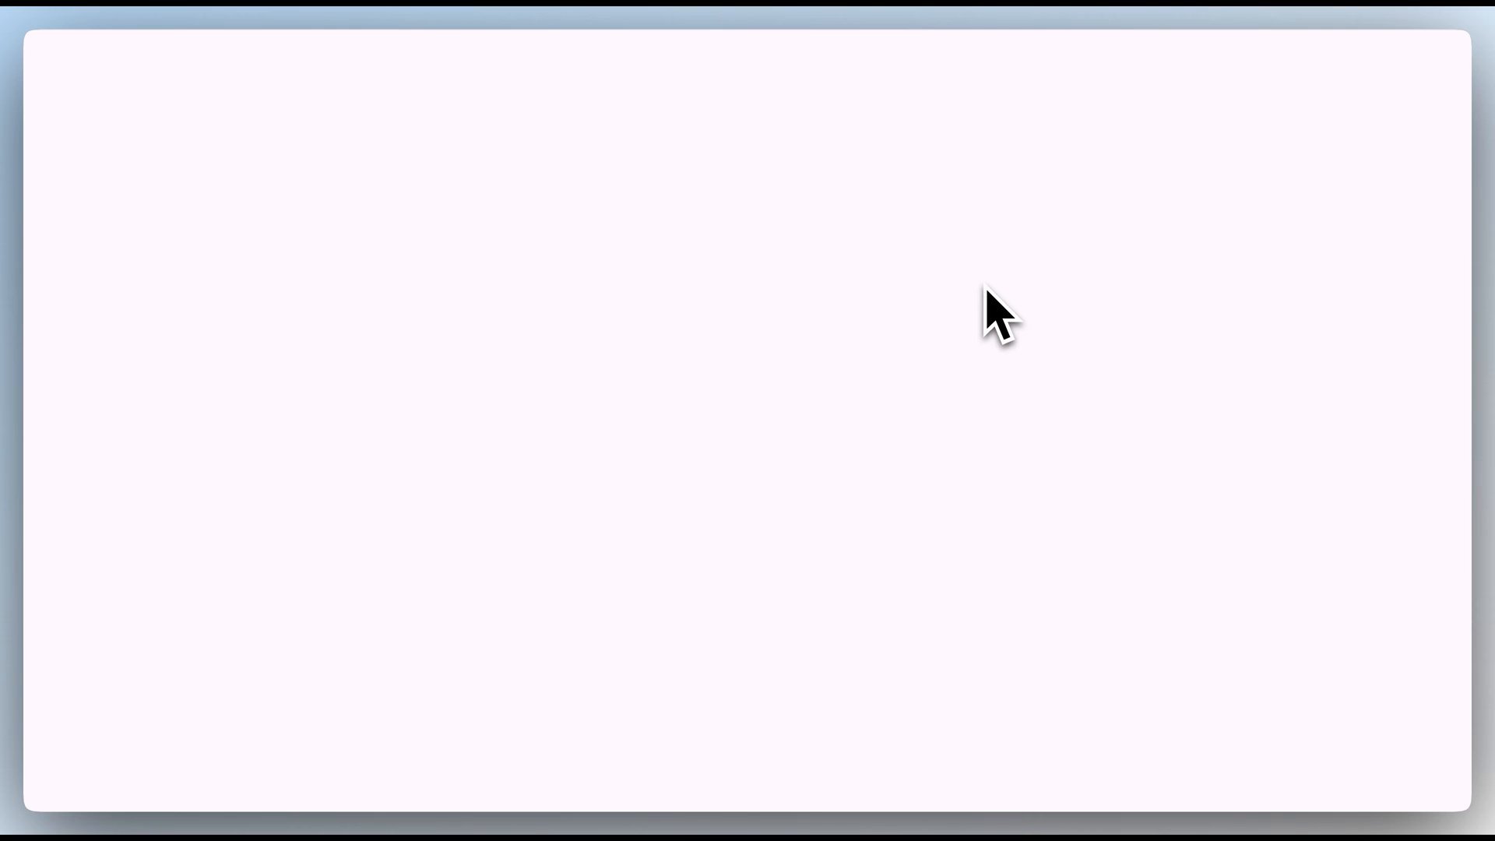
{"action": "left_click", "coordinate": [567, 518]}
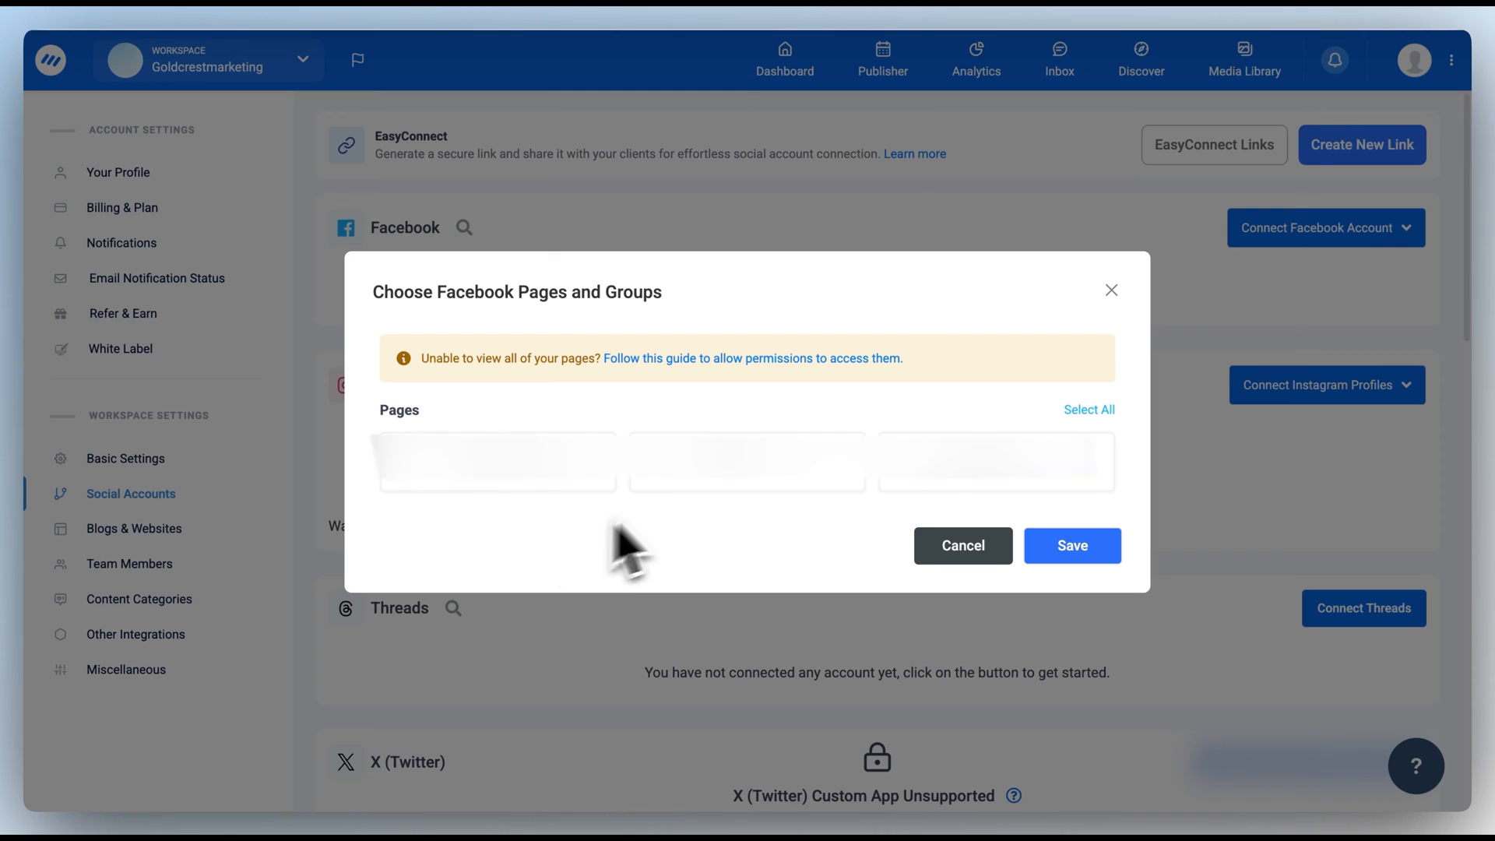
{"action": "left_click", "coordinate": [713, 479]}
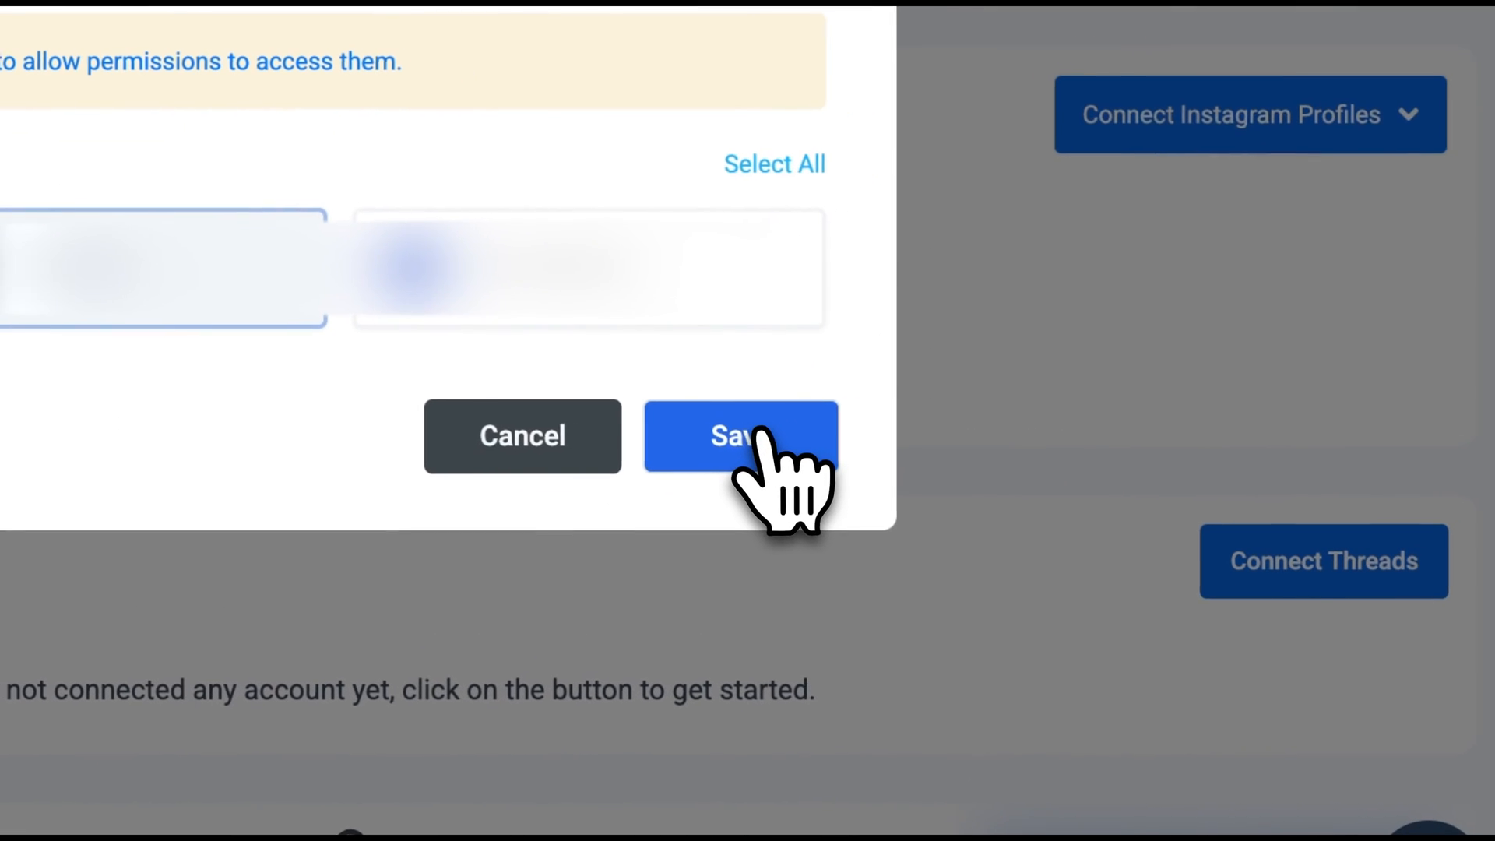
{"action": "left_click", "coordinate": [845, 445]}
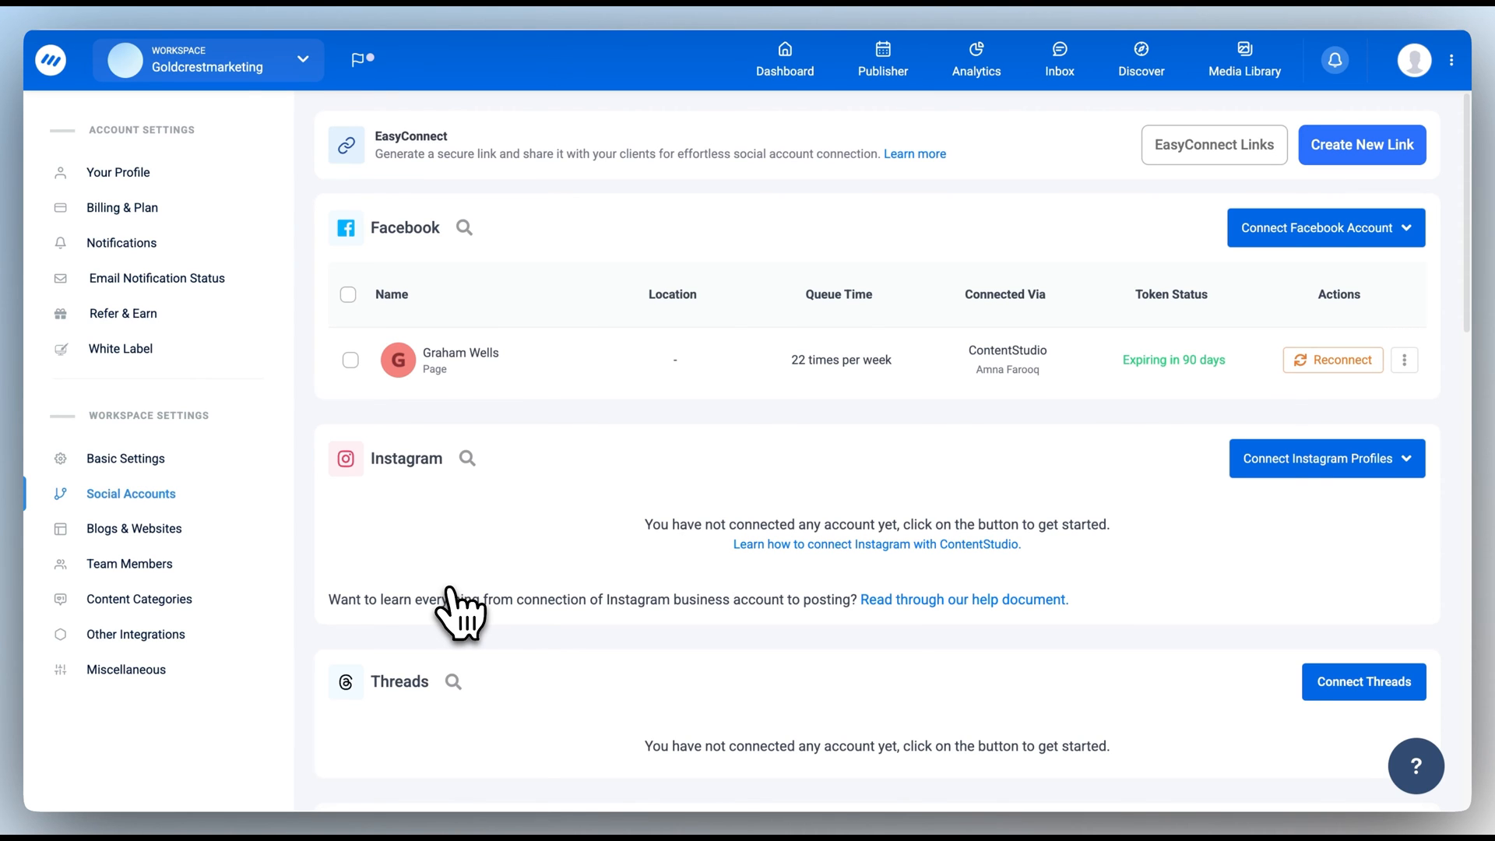
Step: In Team Members, start adding a member and try the Collaborator role
{"action": "left_click", "coordinate": [170, 567]}
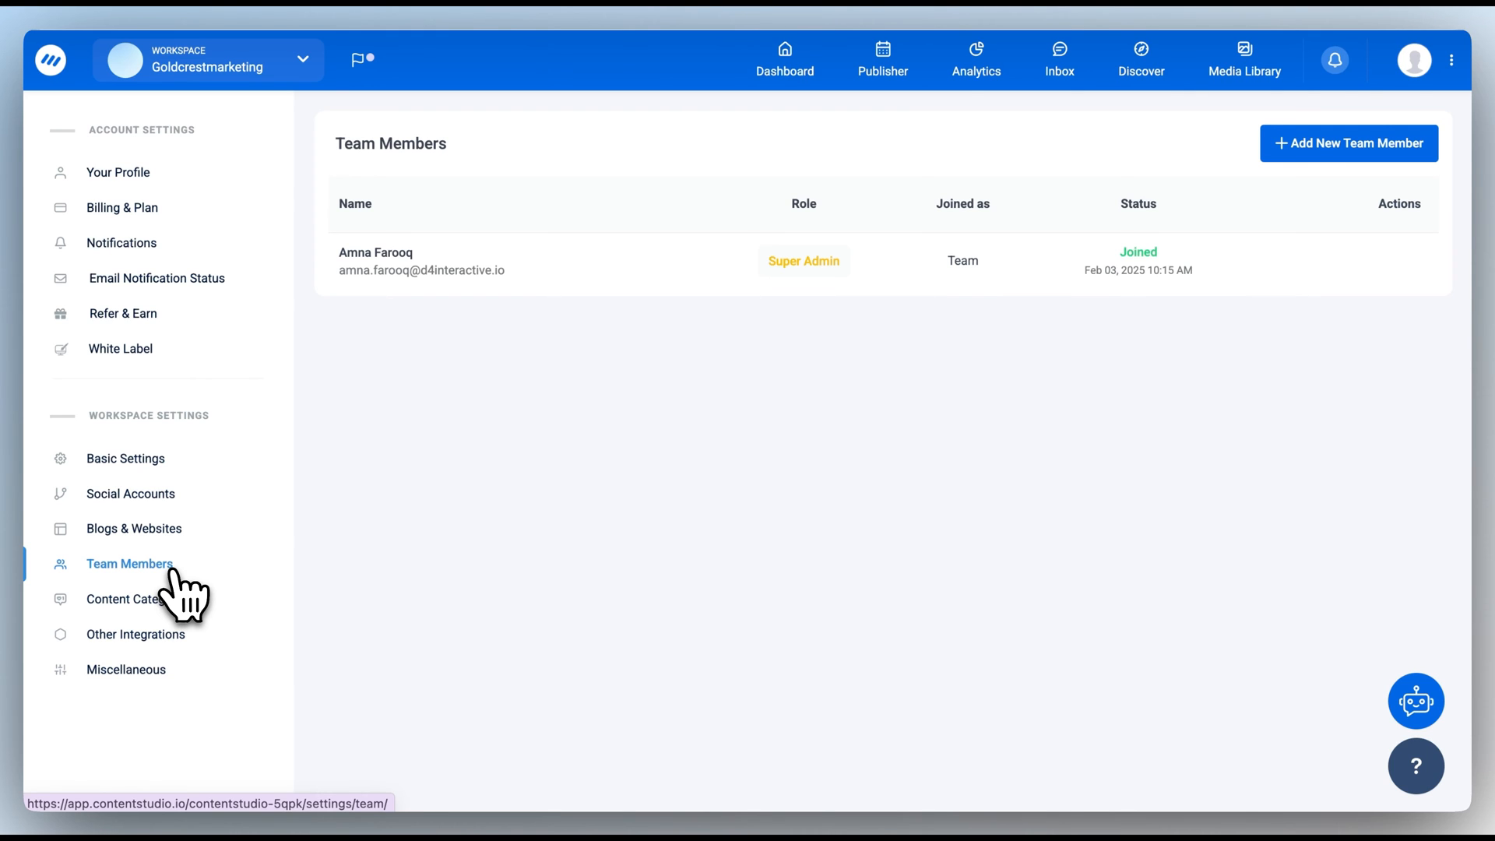
{"action": "left_click", "coordinate": [1344, 145]}
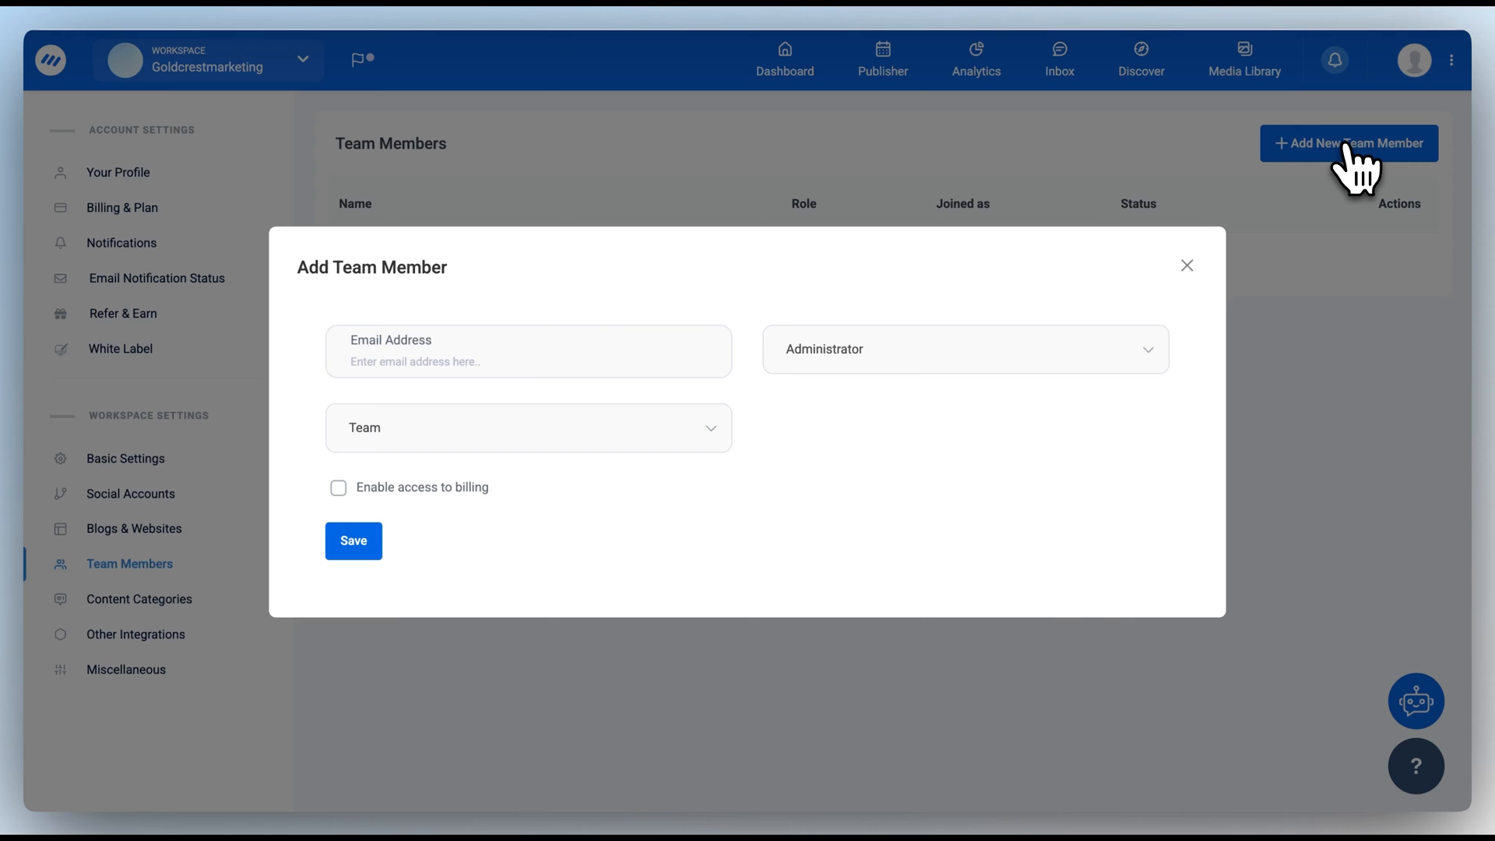
{"action": "left_click", "coordinate": [990, 347]}
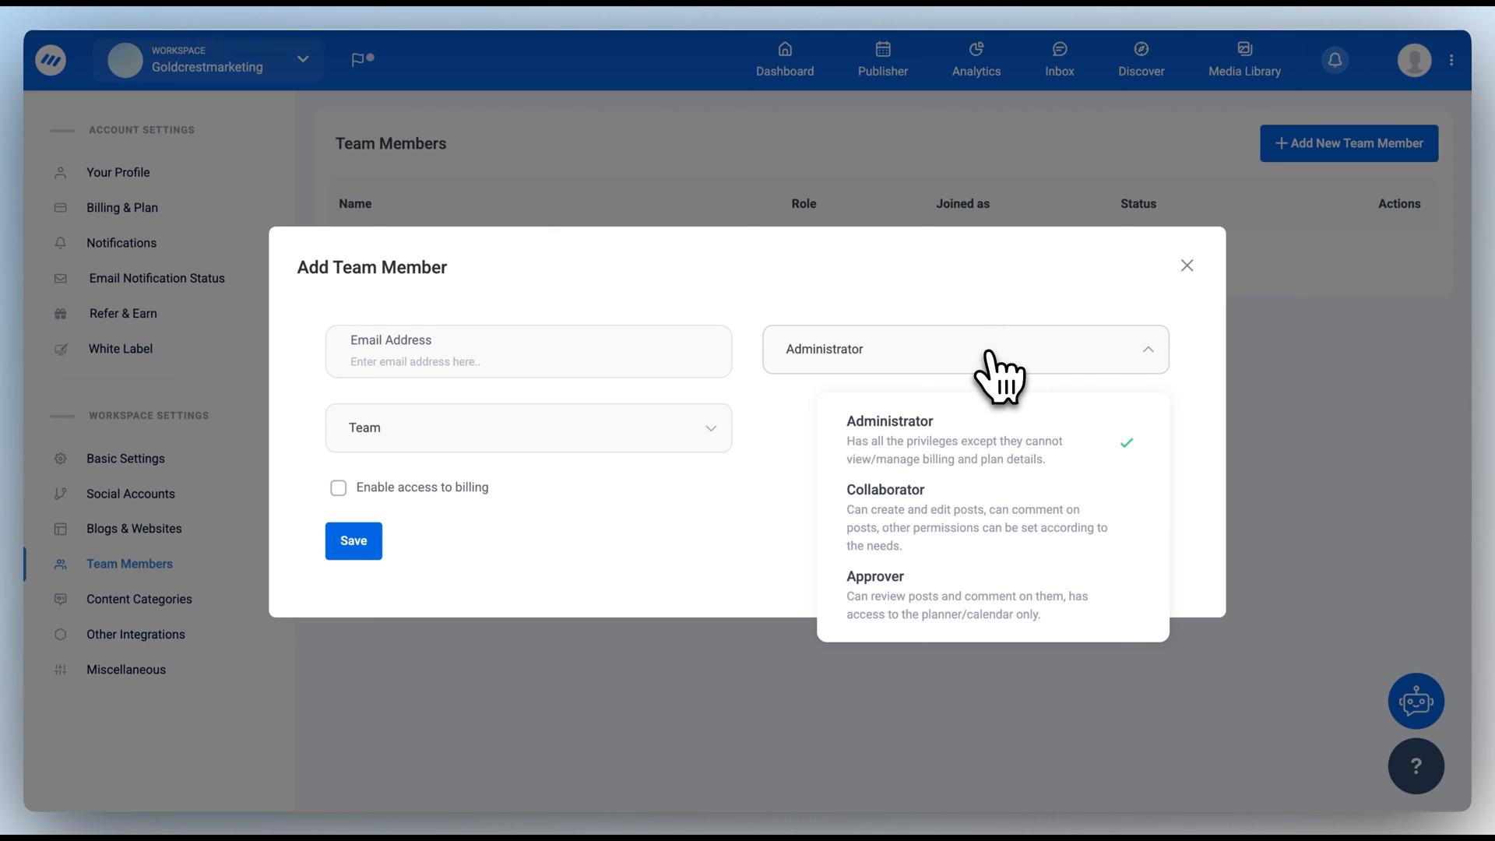
{"action": "left_click", "coordinate": [932, 528]}
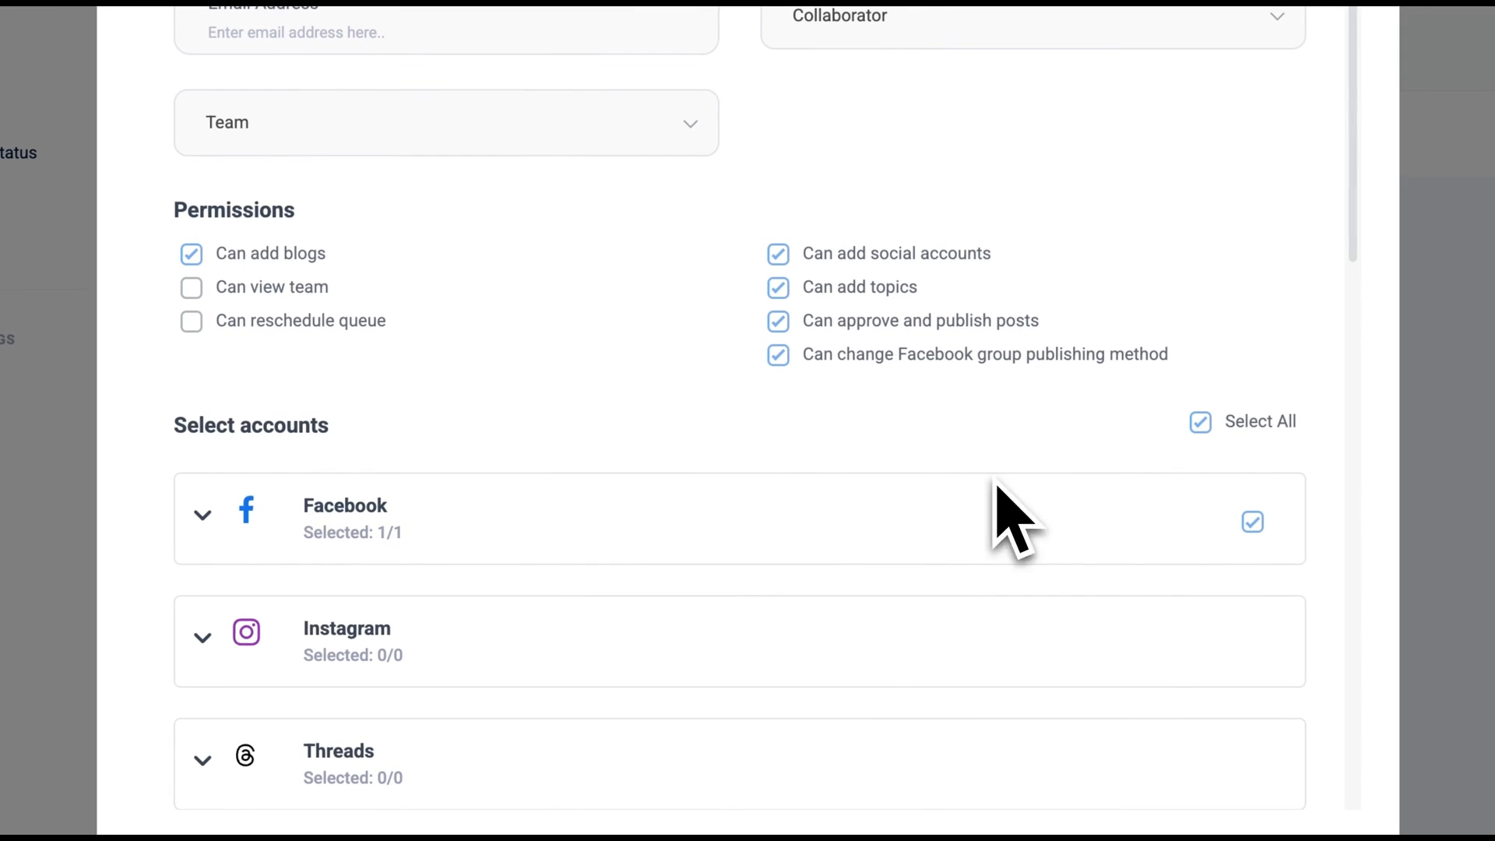
{"action": "scroll", "coordinate": [524, 574], "scroll_direction": "down", "scroll_amount": 3}
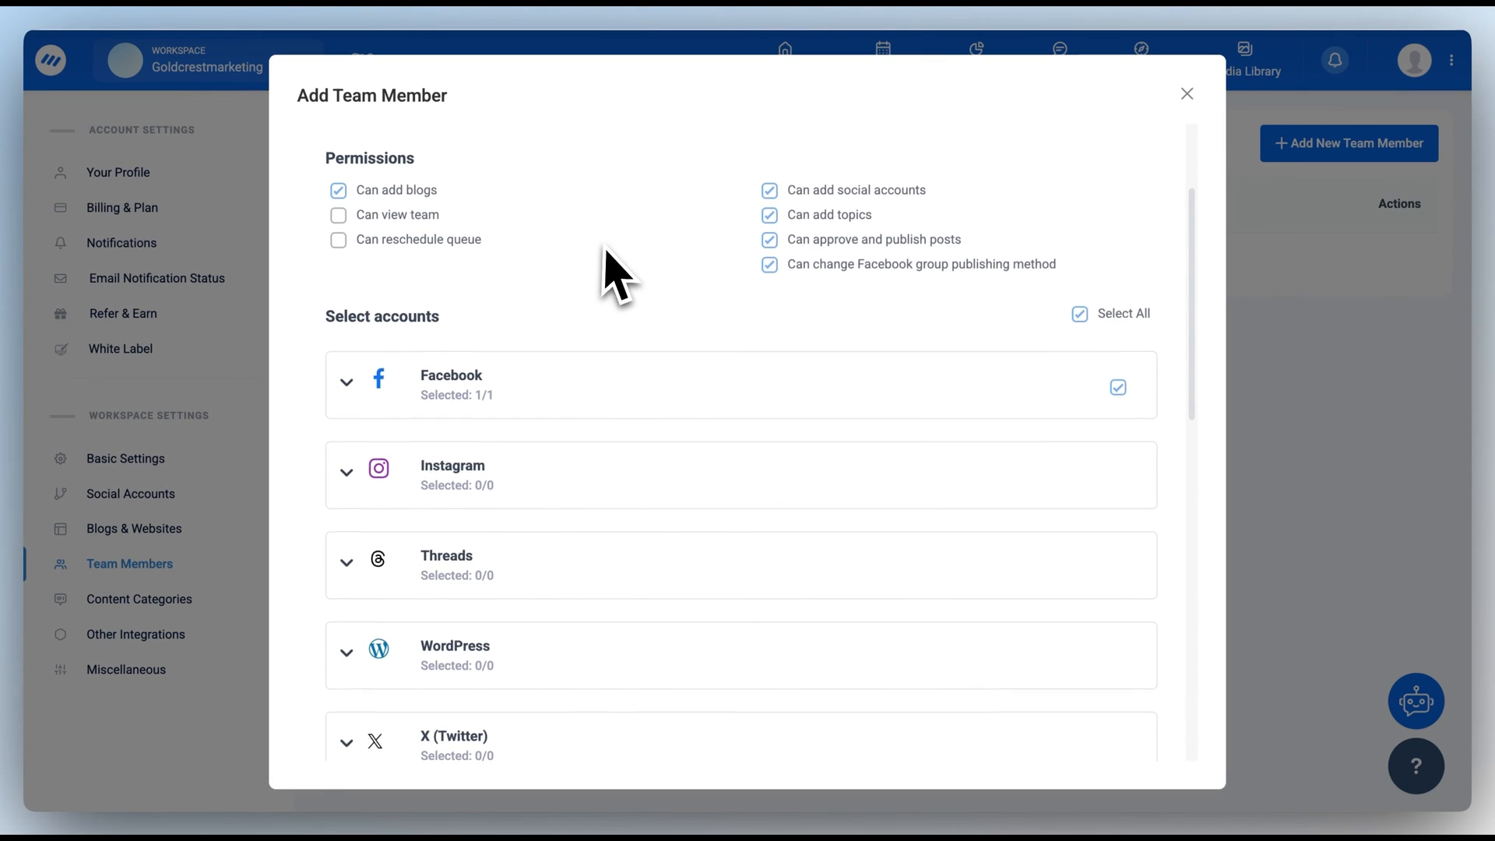
{"action": "scroll", "coordinate": [609, 261], "scroll_direction": "up", "scroll_amount": 3}
Step: Switch the role to Approver, keep Team as member type, then discard the form
{"action": "left_click", "coordinate": [853, 177]}
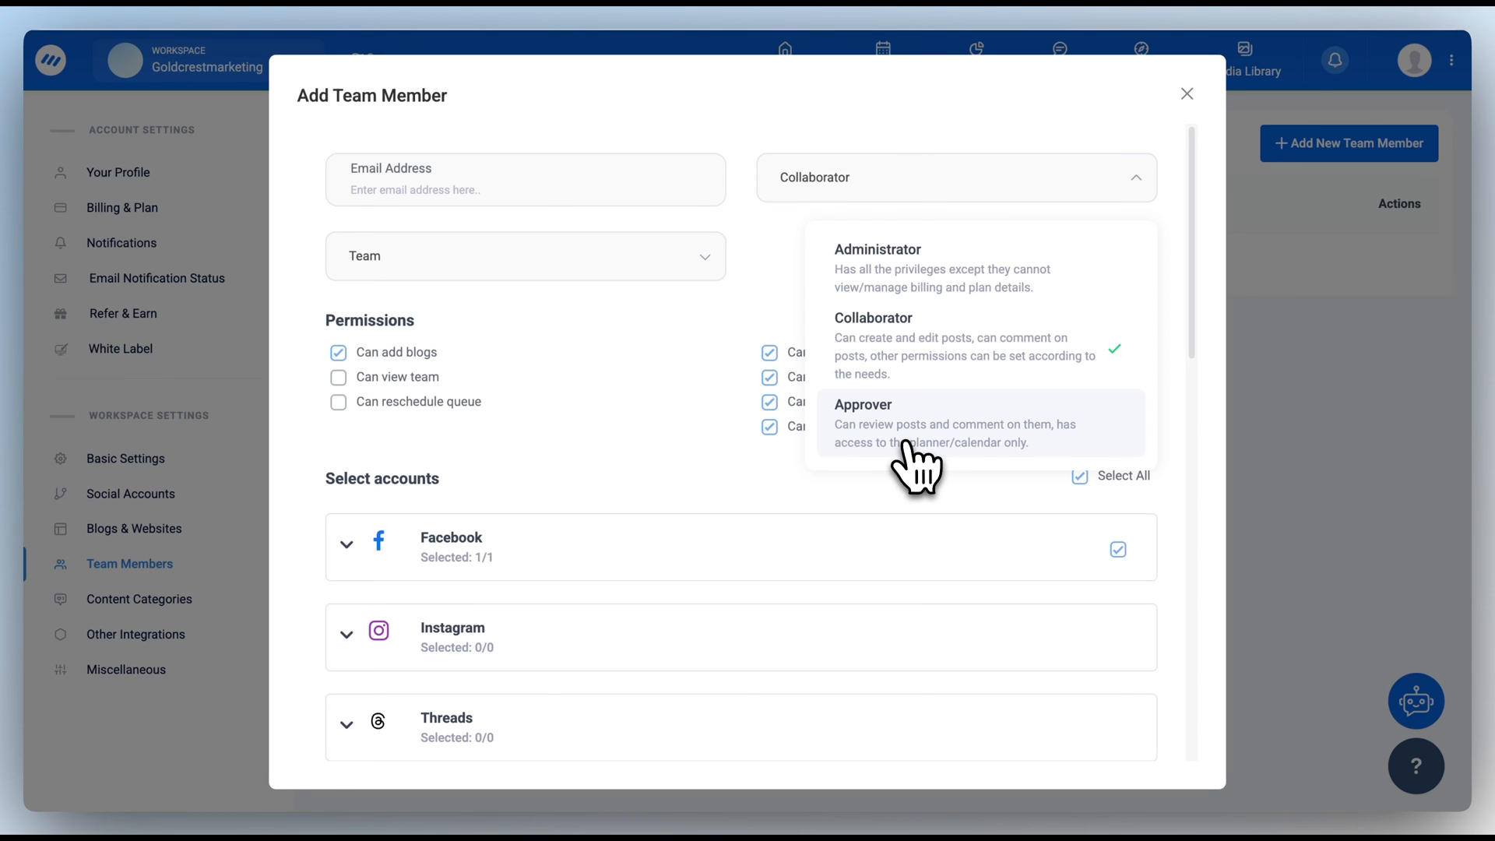
{"action": "left_click", "coordinate": [905, 442]}
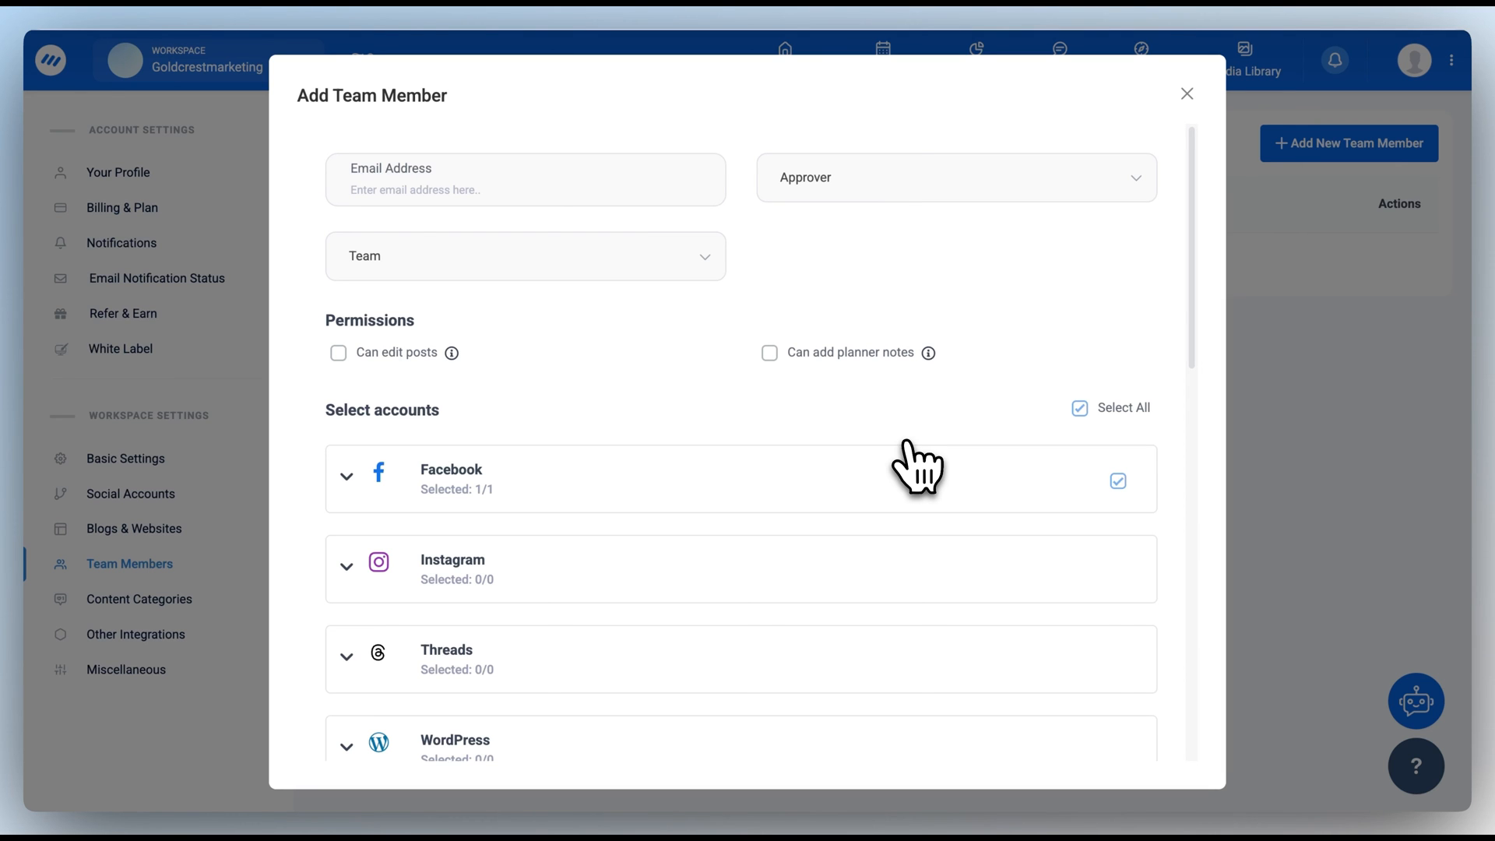
{"action": "left_click", "coordinate": [546, 257]}
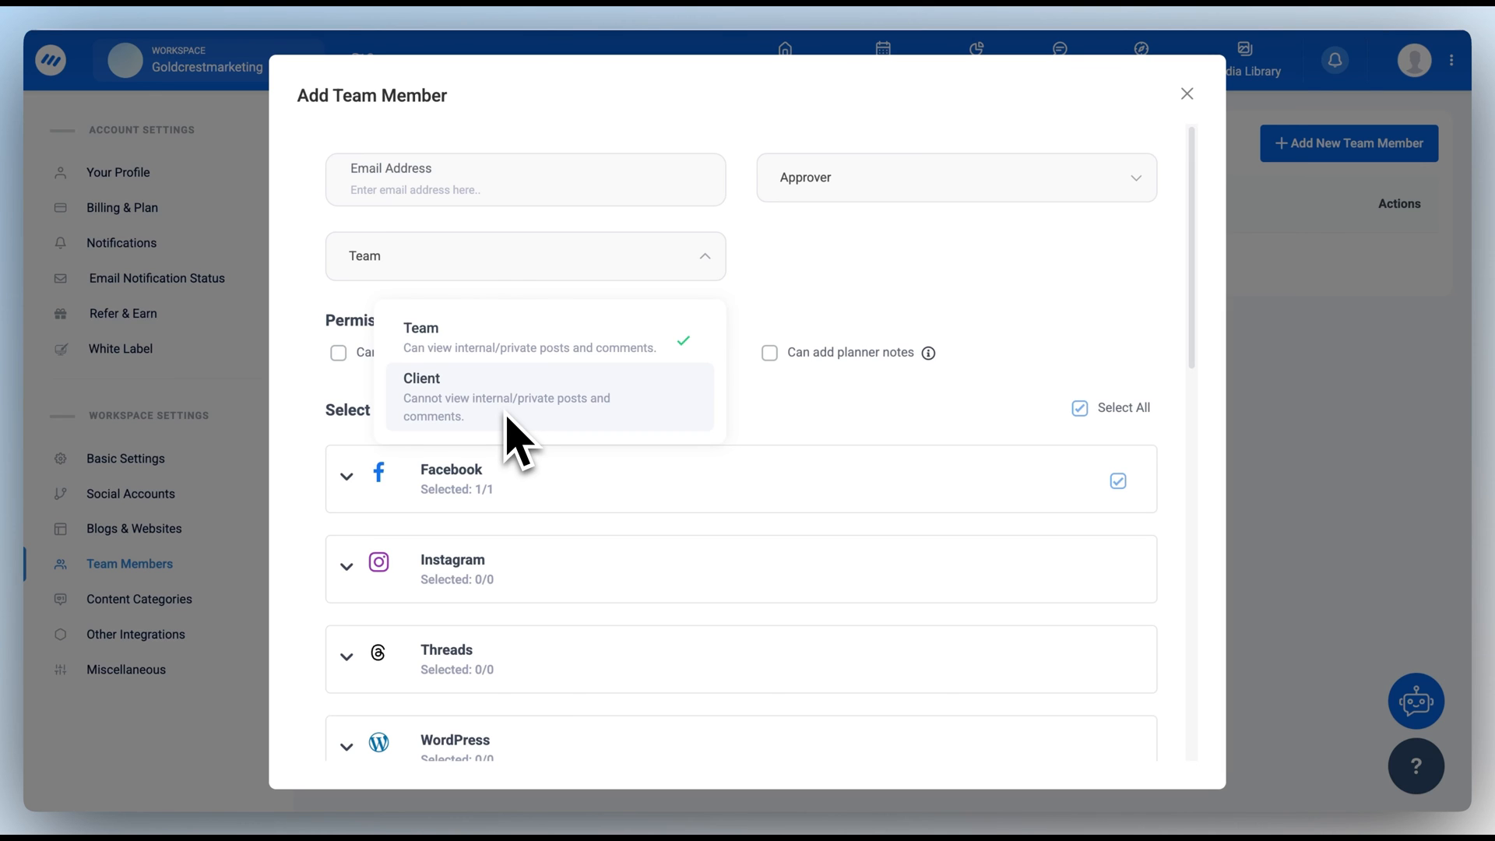
{"action": "left_click", "coordinate": [835, 326]}
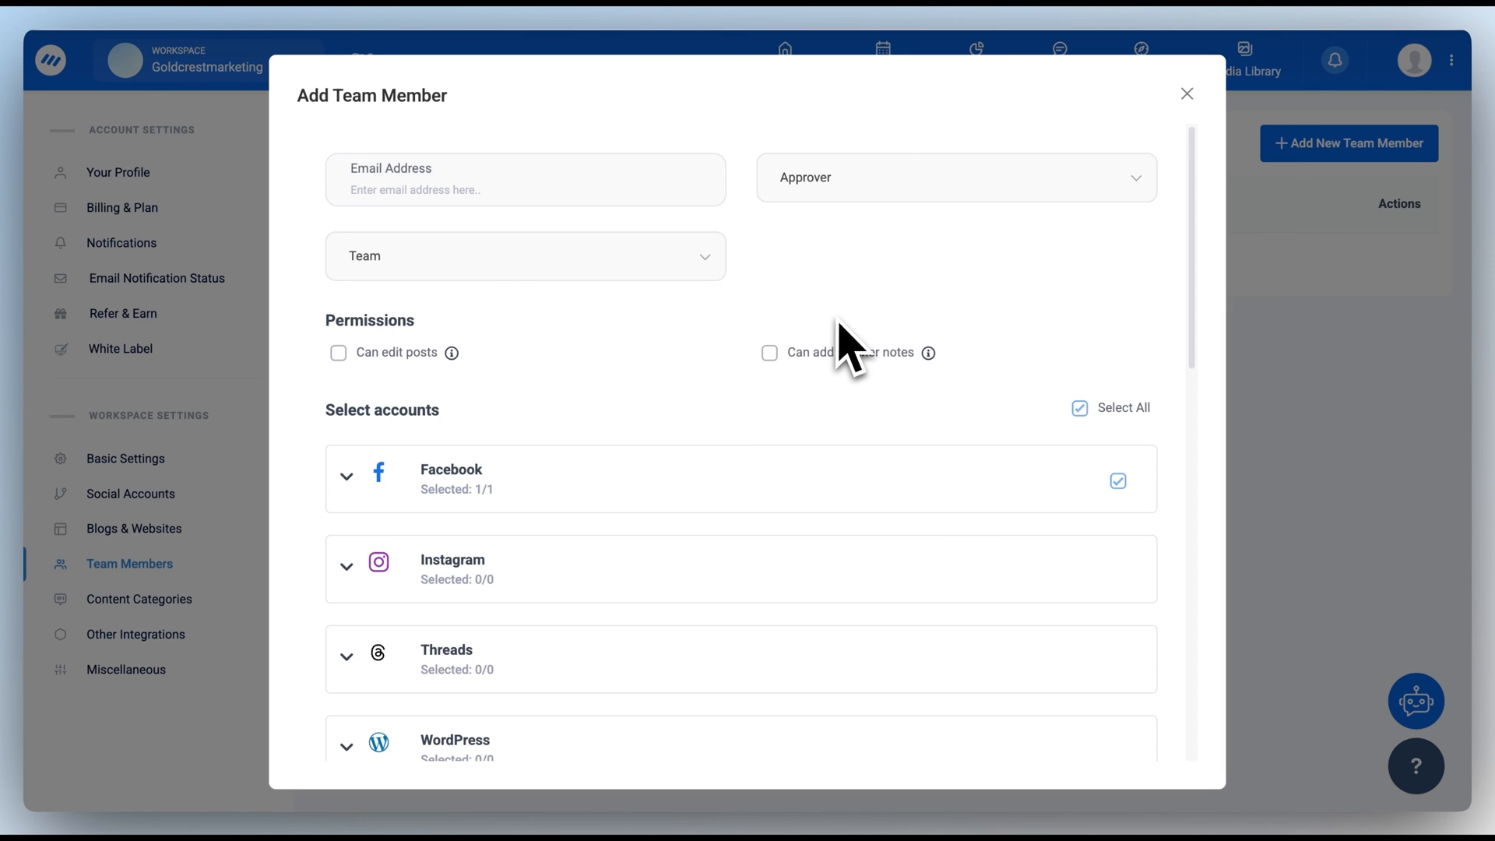
{"action": "left_click", "coordinate": [1187, 94]}
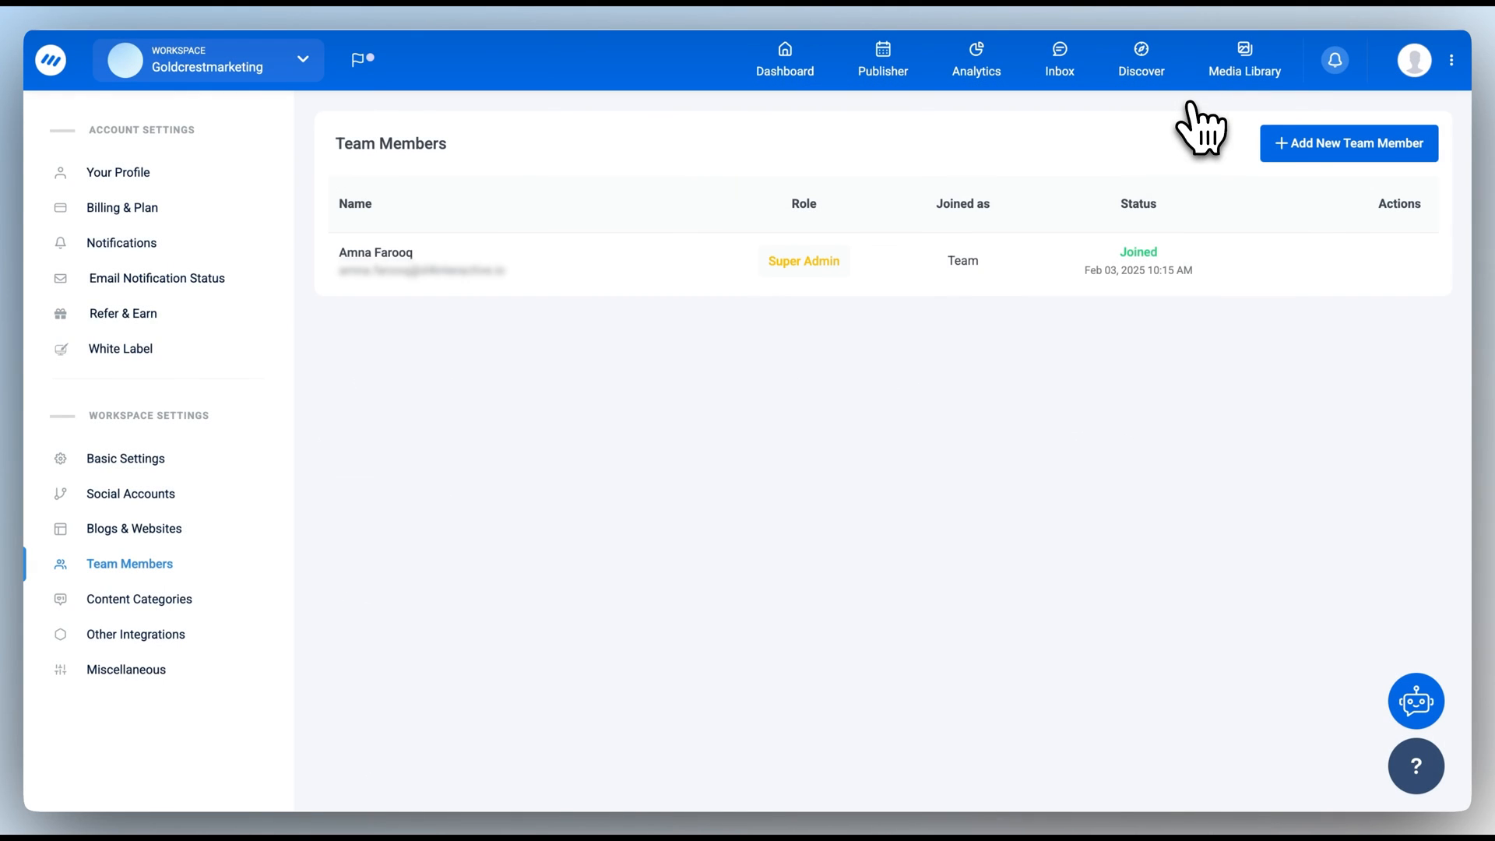
Step: Invite the new member, then make them Collaborator without add-accounts, add-topics or approve-and-publish permissions
{"action": "left_click", "coordinate": [1368, 148]}
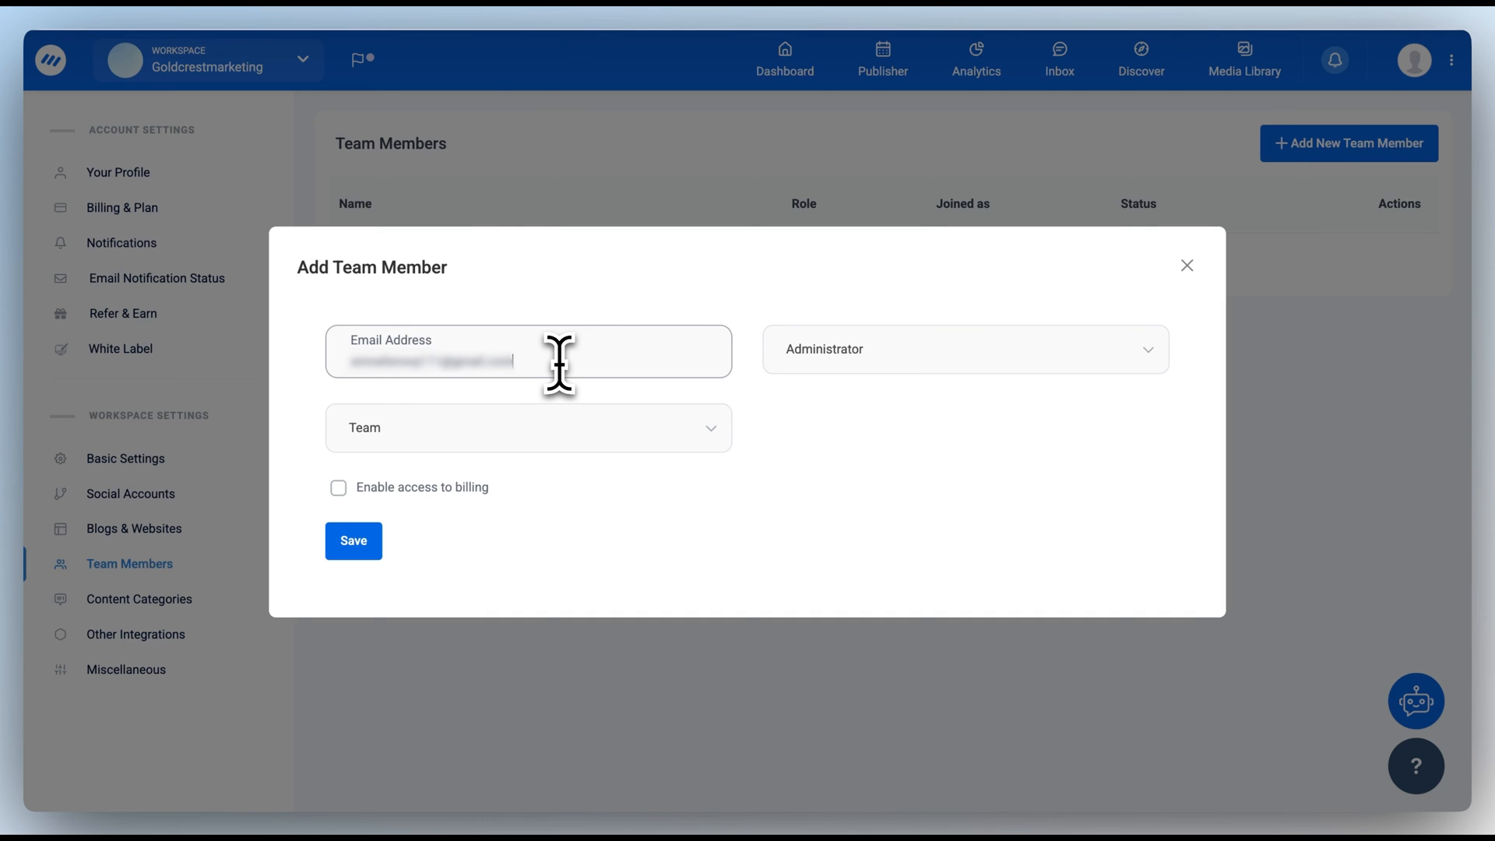
{"action": "left_click", "coordinate": [353, 539]}
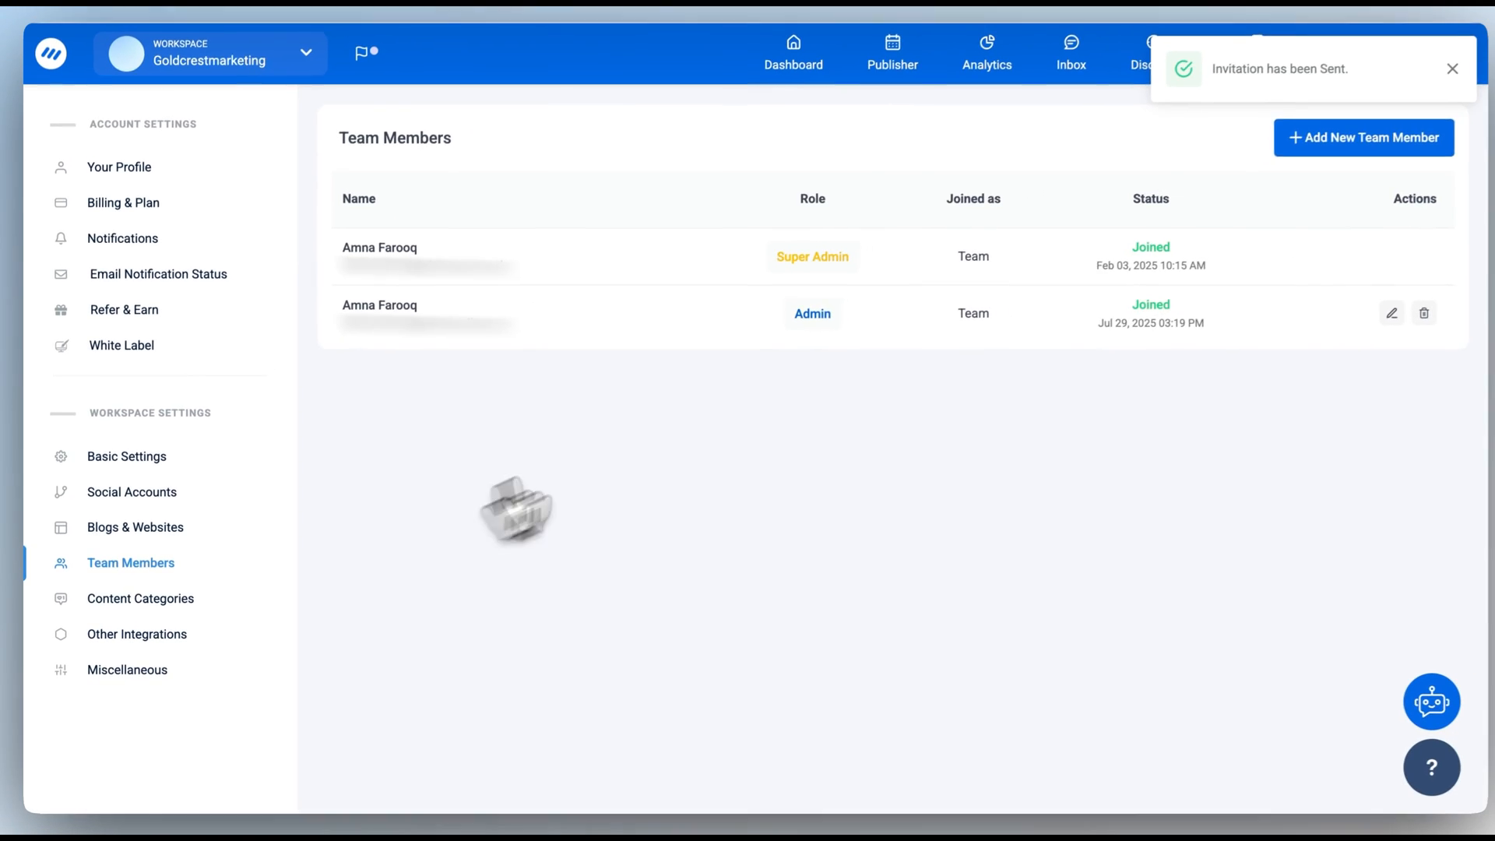
{"action": "left_click", "coordinate": [1391, 313]}
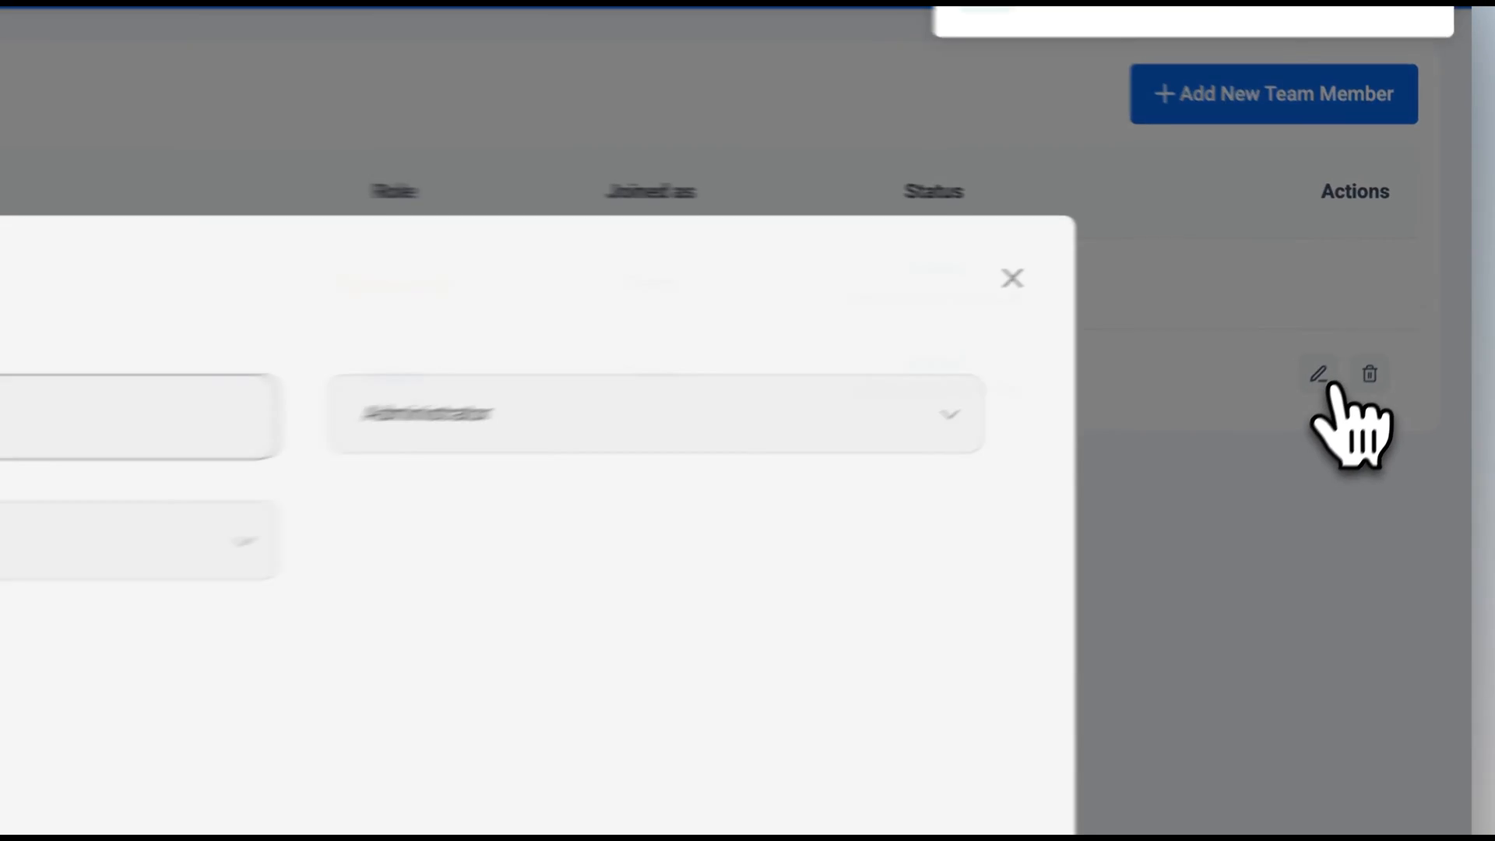
{"action": "left_click", "coordinate": [444, 413]}
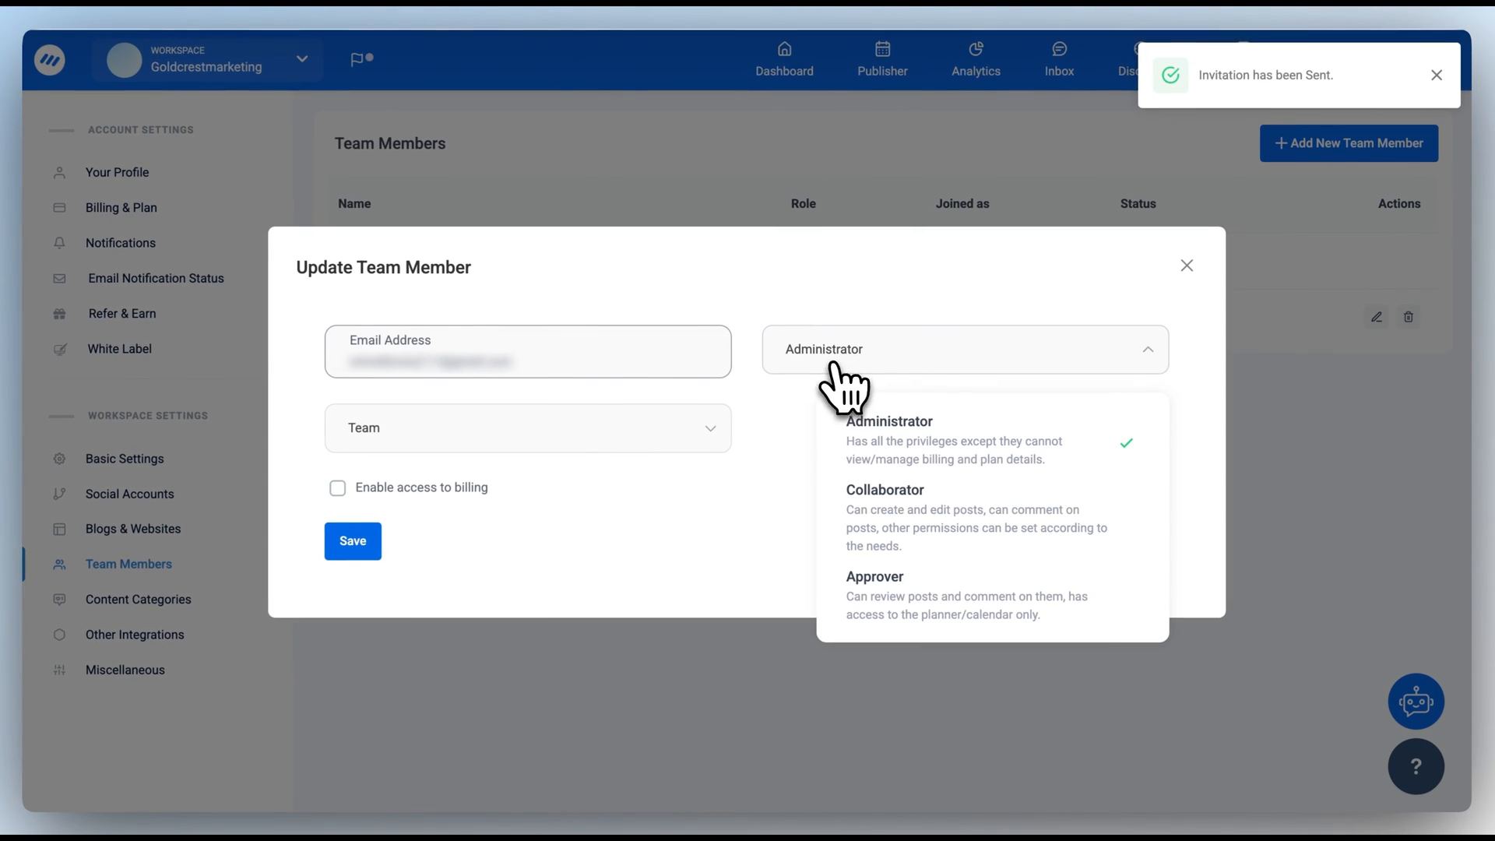
{"action": "left_click", "coordinate": [870, 514]}
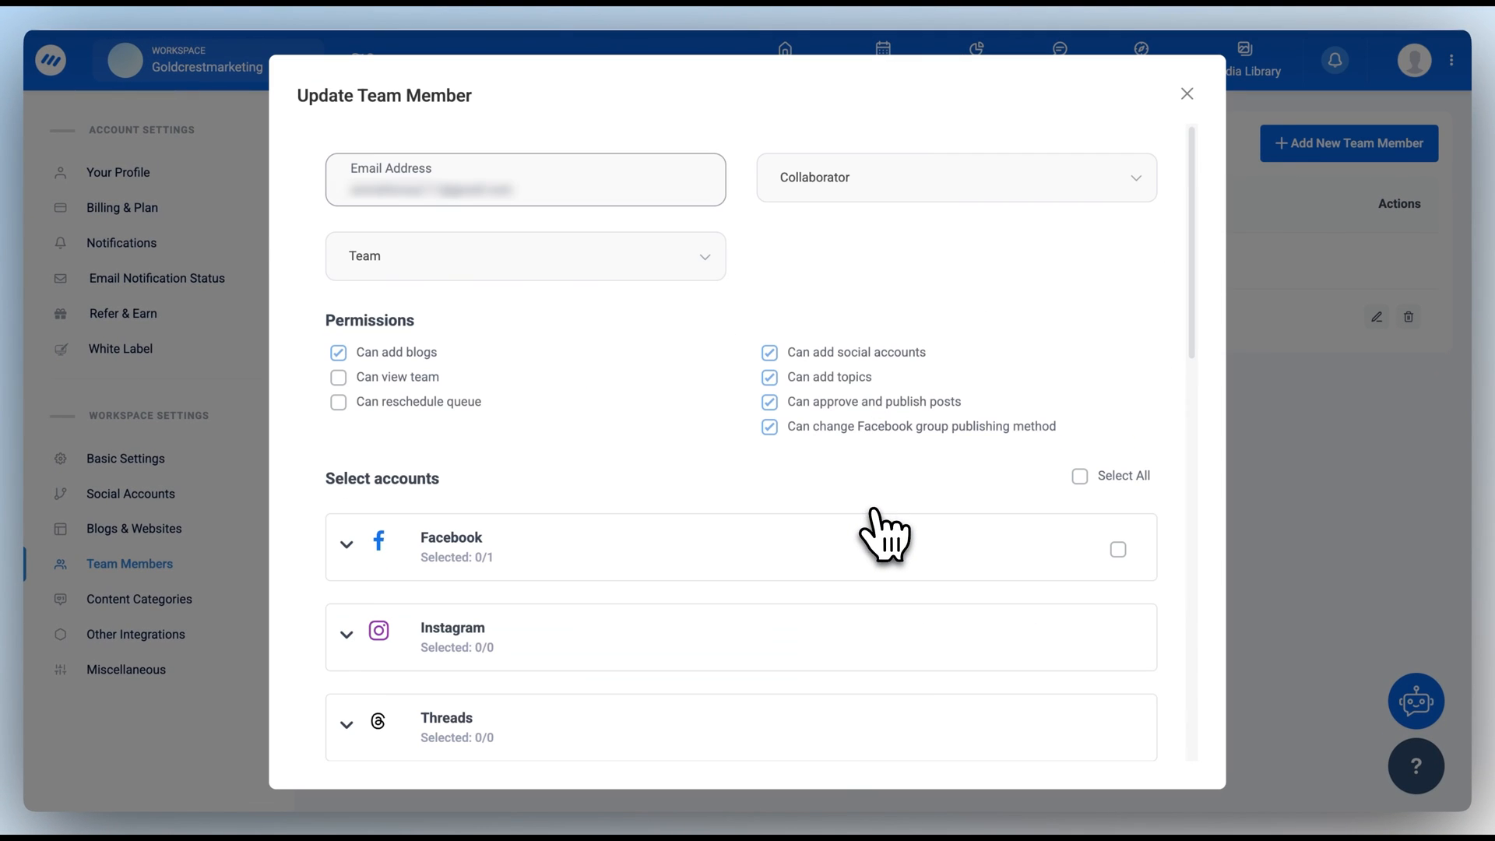
{"action": "left_click", "coordinate": [768, 353]}
{"action": "left_click", "coordinate": [770, 379]}
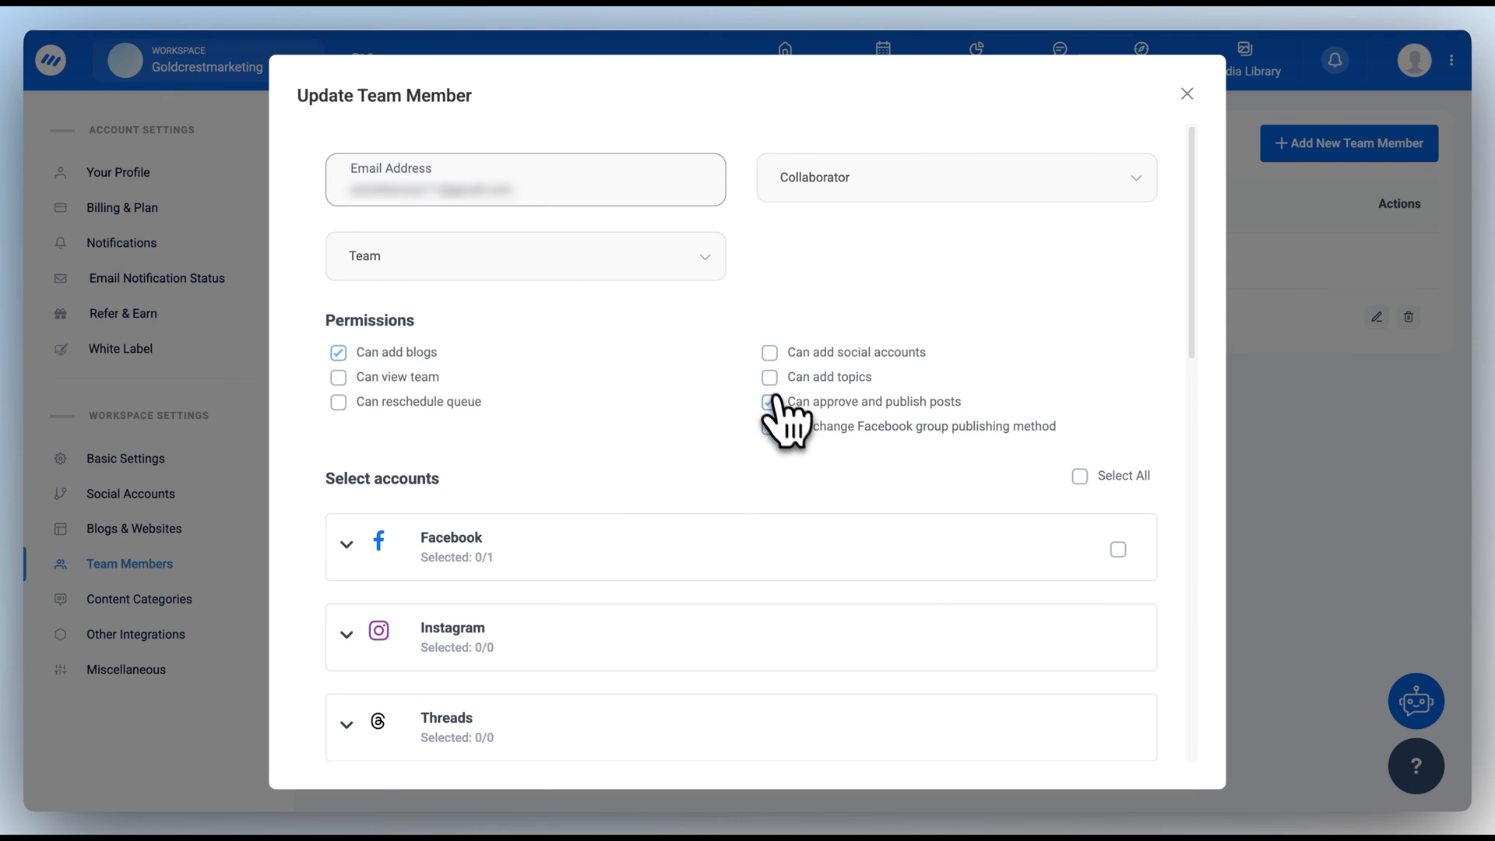
{"action": "left_click", "coordinate": [770, 403]}
{"action": "scroll", "coordinate": [795, 491], "scroll_direction": "down", "scroll_amount": 10}
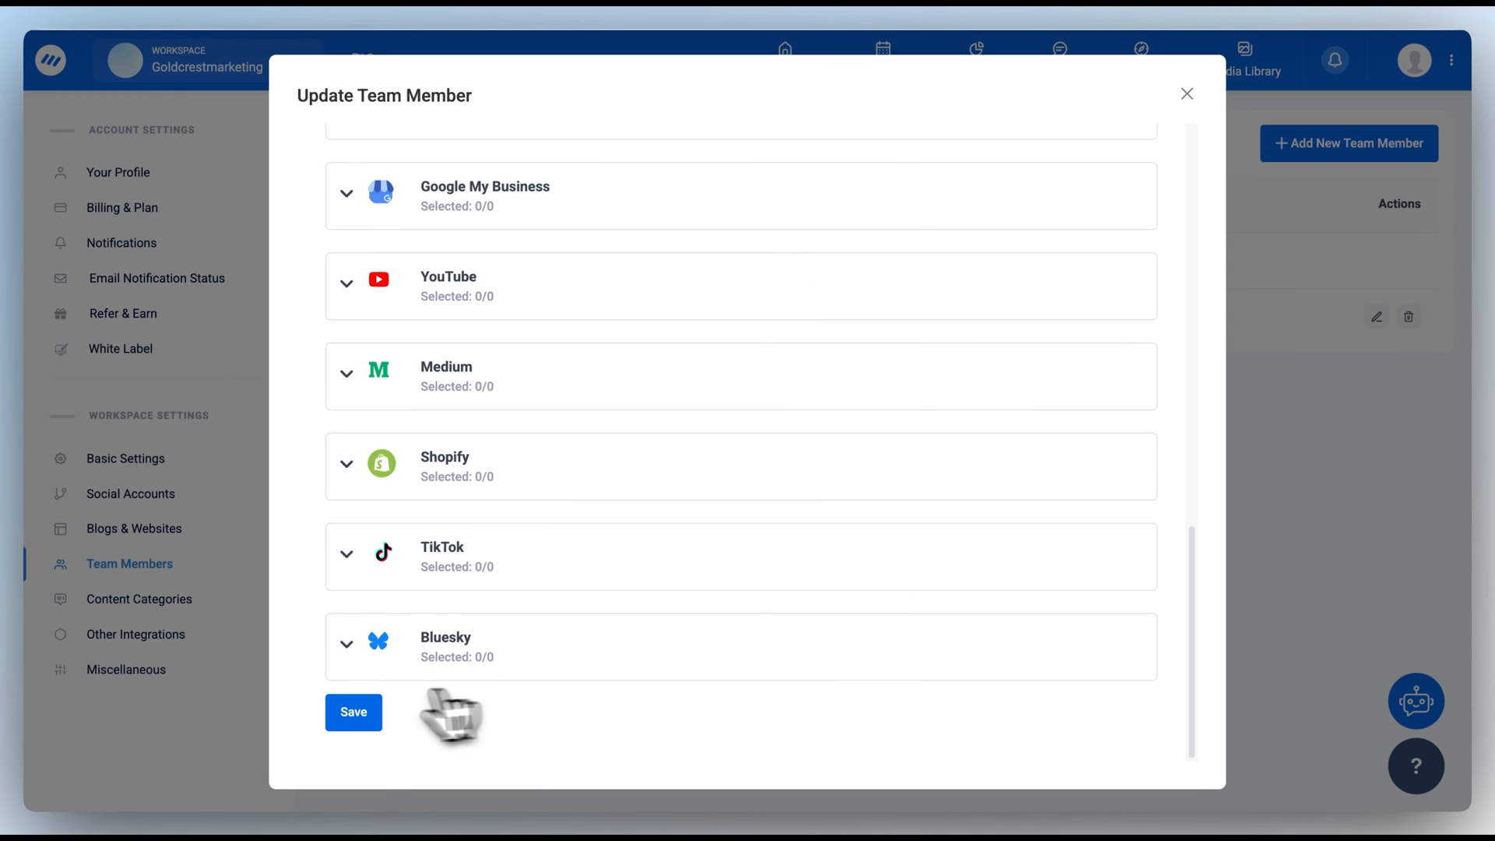
{"action": "left_click", "coordinate": [352, 712]}
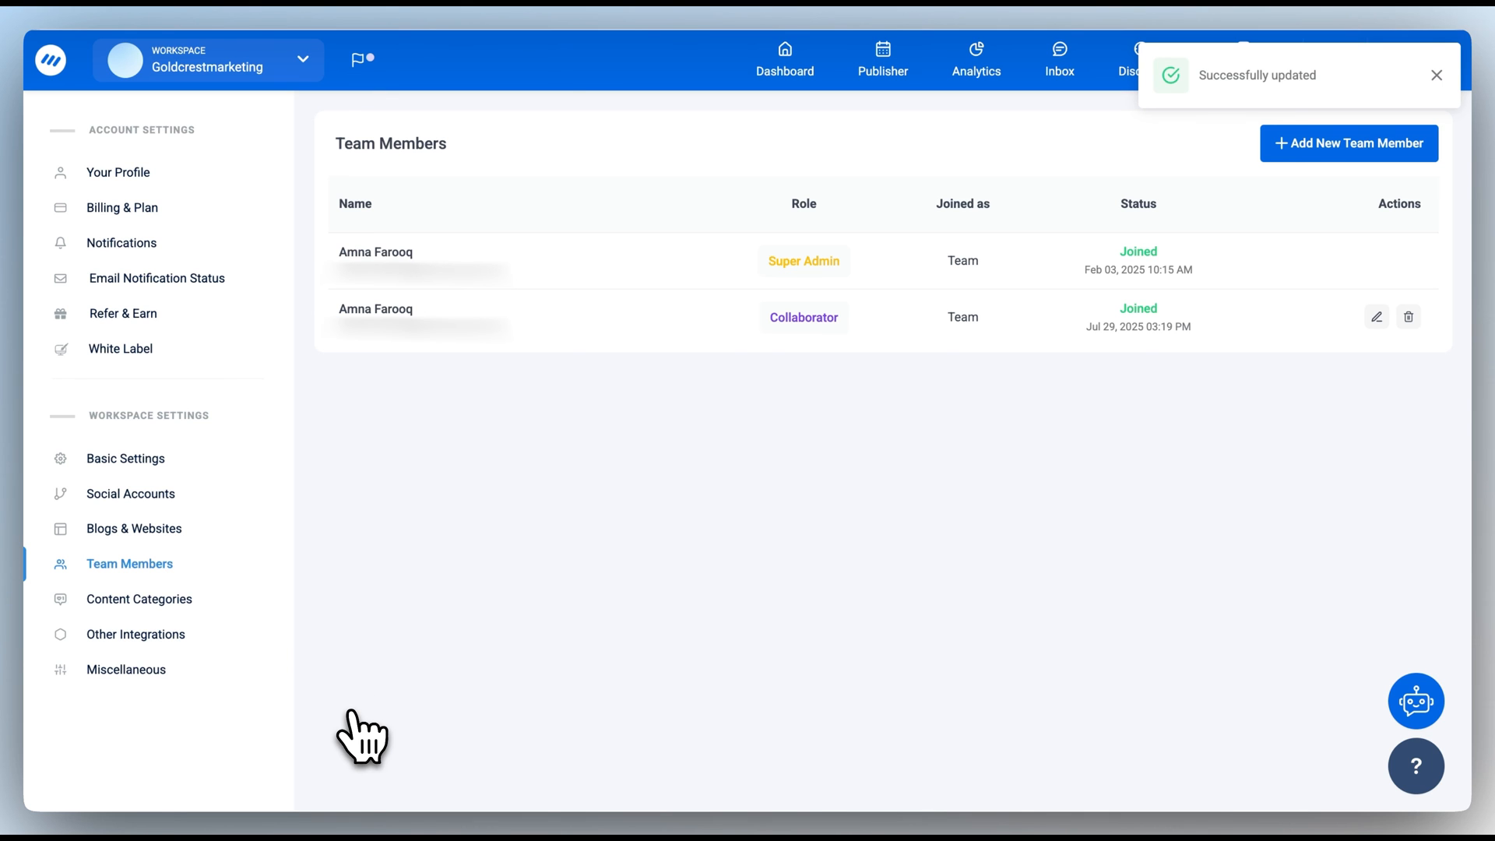
Step: On the Notifications page, set email notification frequency to Immediately and scroll through the alert options
{"action": "left_click", "coordinate": [119, 244]}
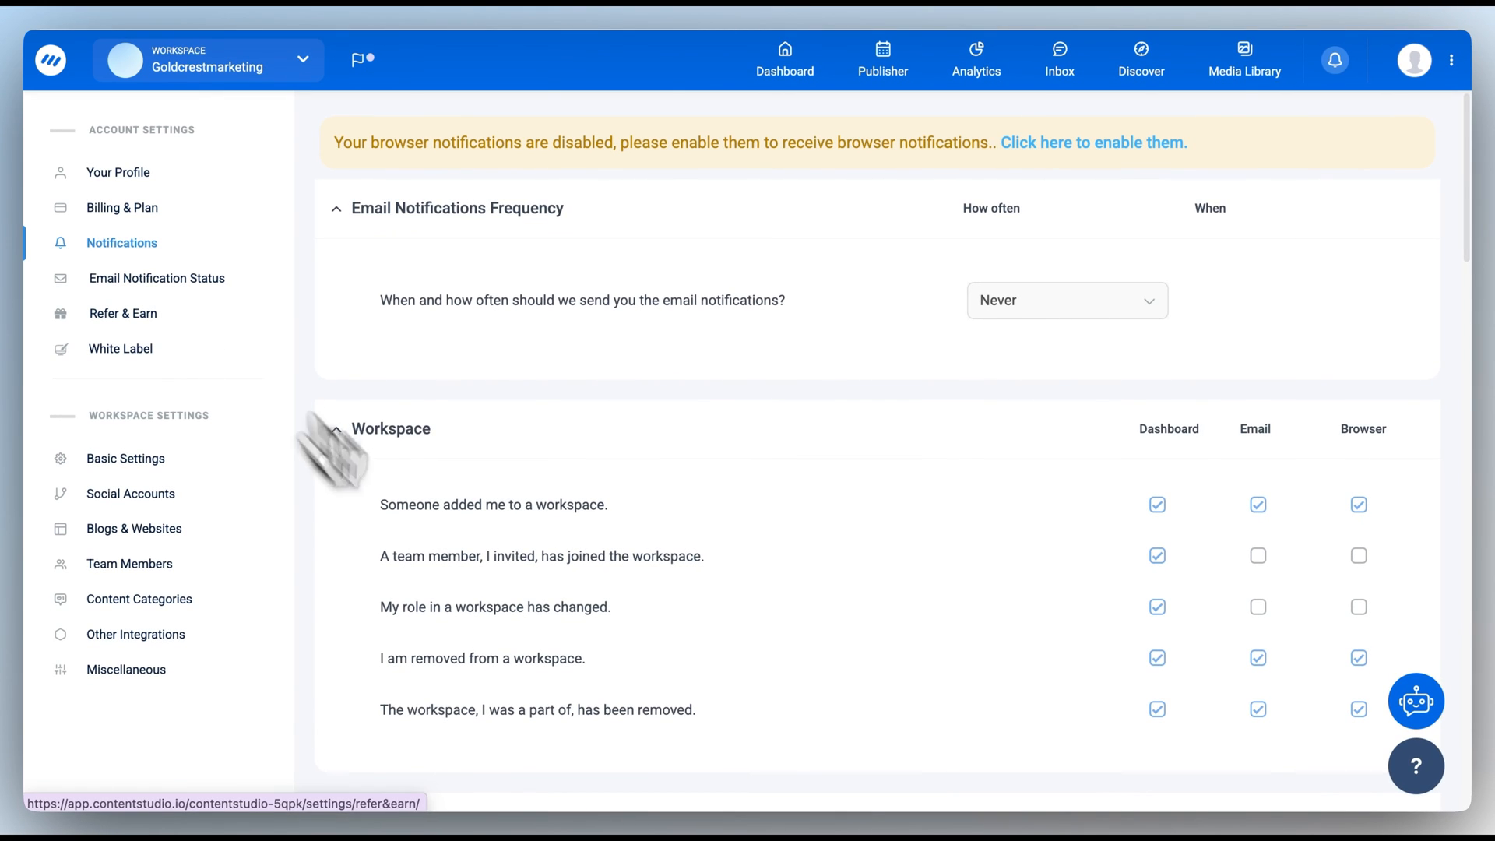
{"action": "scroll", "coordinate": [501, 634], "scroll_direction": "down", "scroll_amount": 4}
{"action": "scroll", "coordinate": [499, 618], "scroll_direction": "down", "scroll_amount": 5}
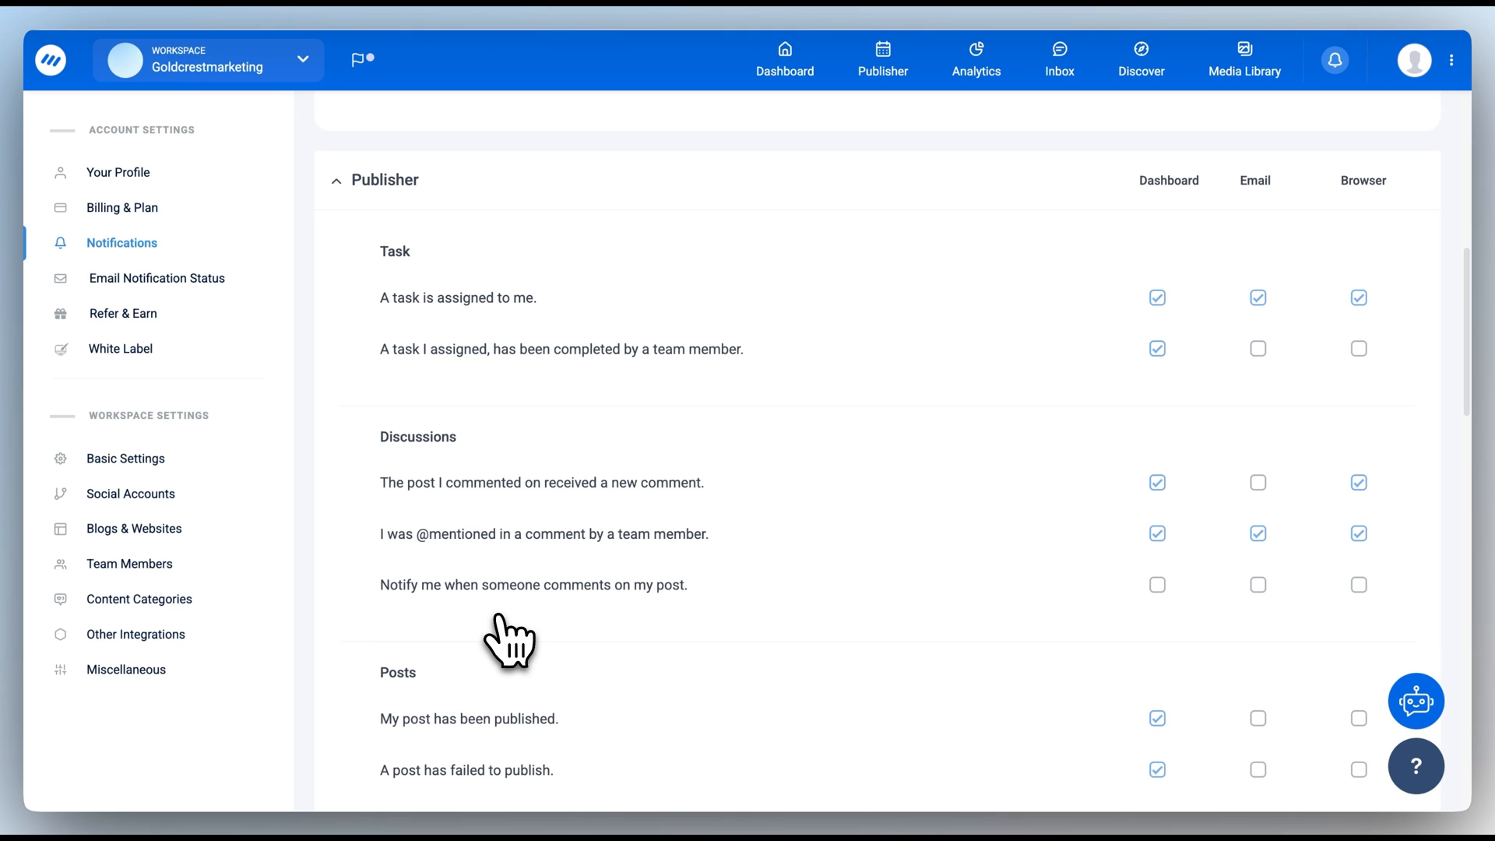
{"action": "scroll", "coordinate": [498, 619], "scroll_direction": "up", "scroll_amount": 9}
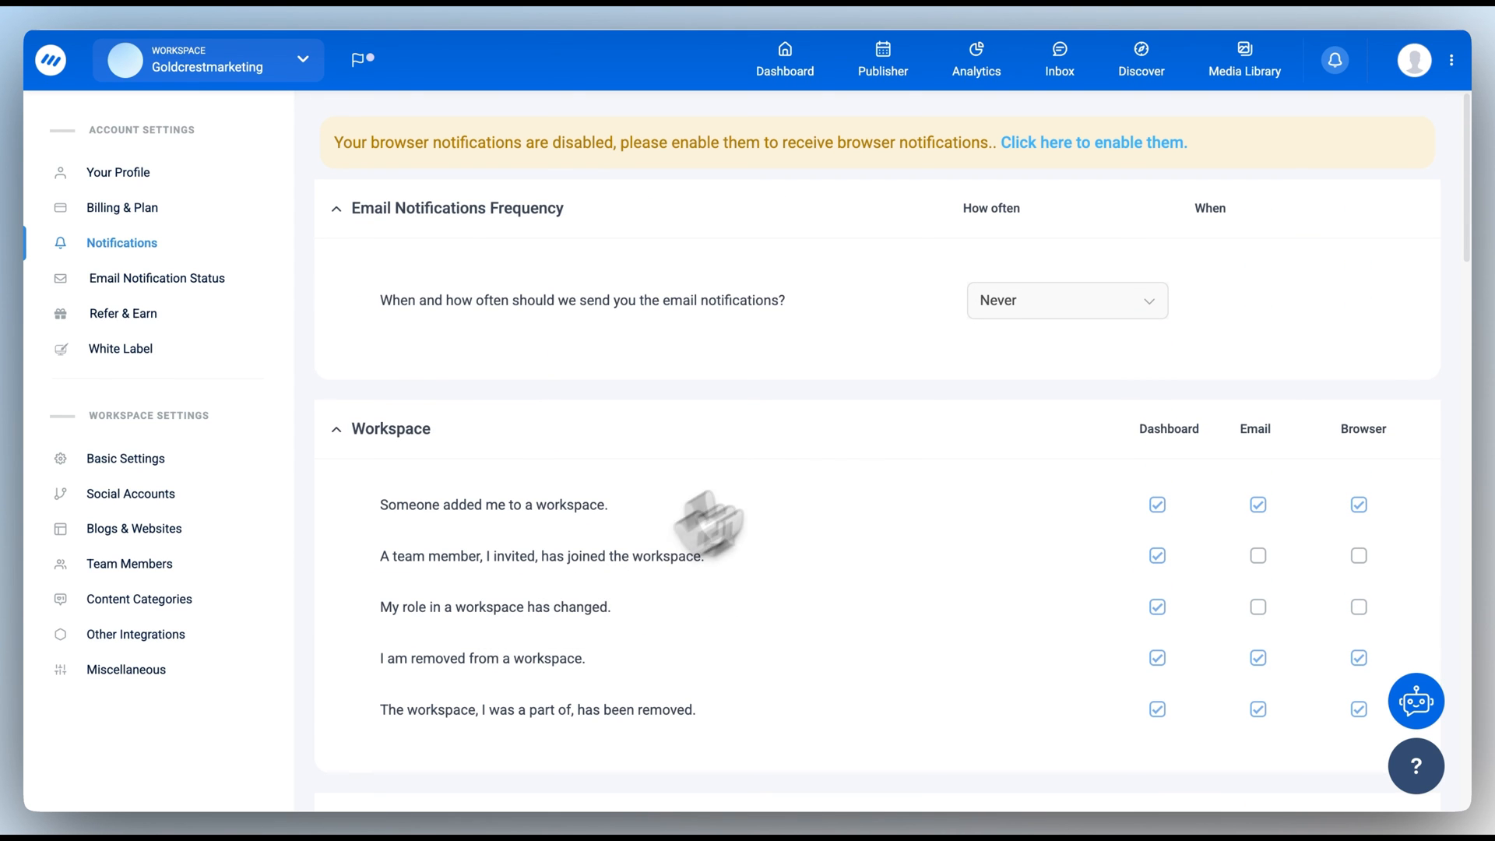
{"action": "left_click", "coordinate": [1075, 300]}
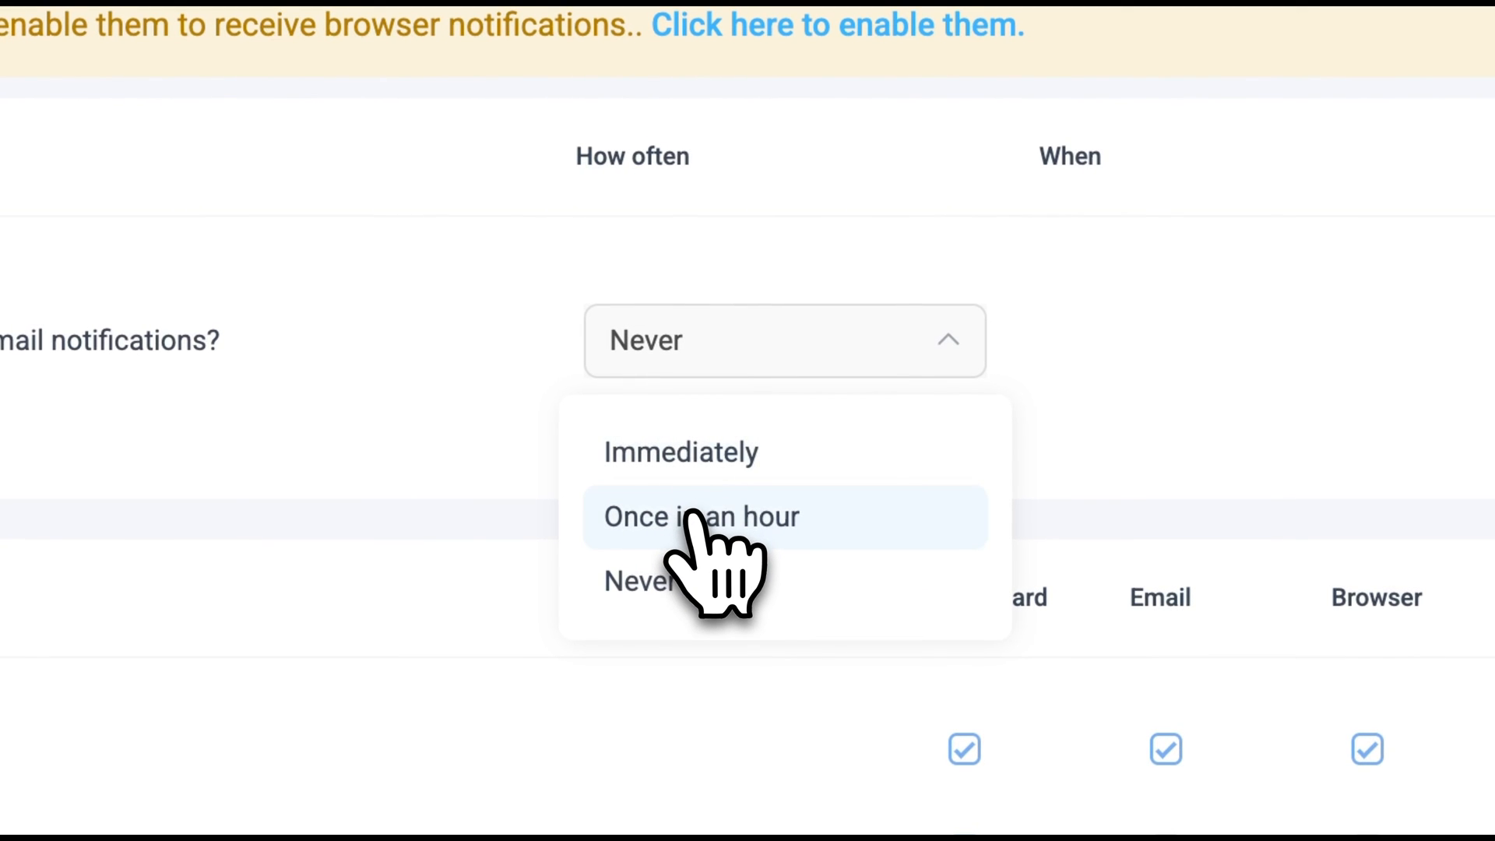
{"action": "left_click", "coordinate": [693, 459]}
{"action": "scroll", "coordinate": [1013, 448], "scroll_direction": "down", "scroll_amount": 4}
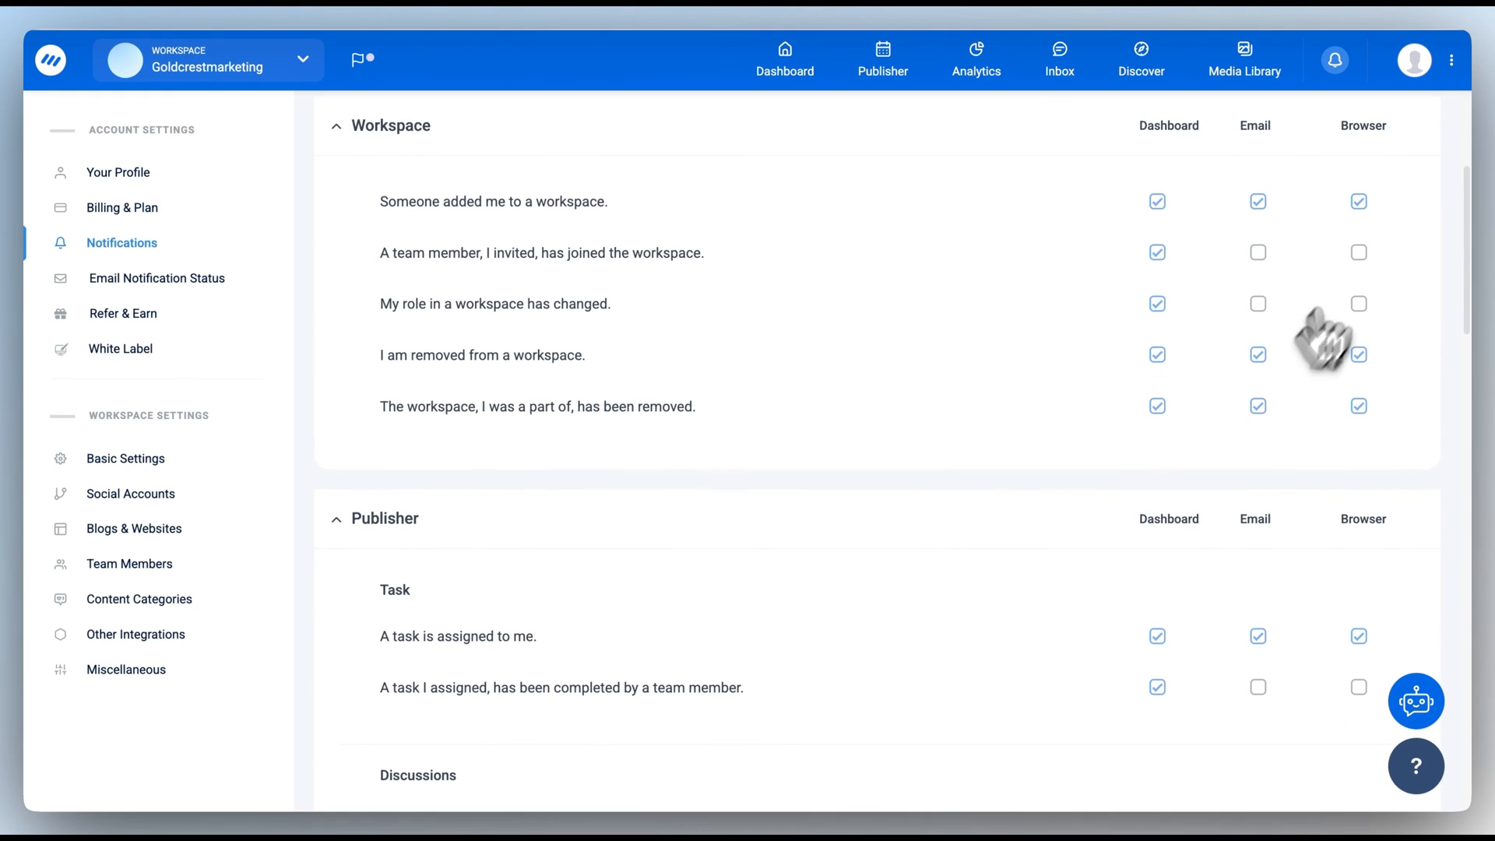
{"action": "scroll", "coordinate": [1188, 631], "scroll_direction": "down", "scroll_amount": 10}
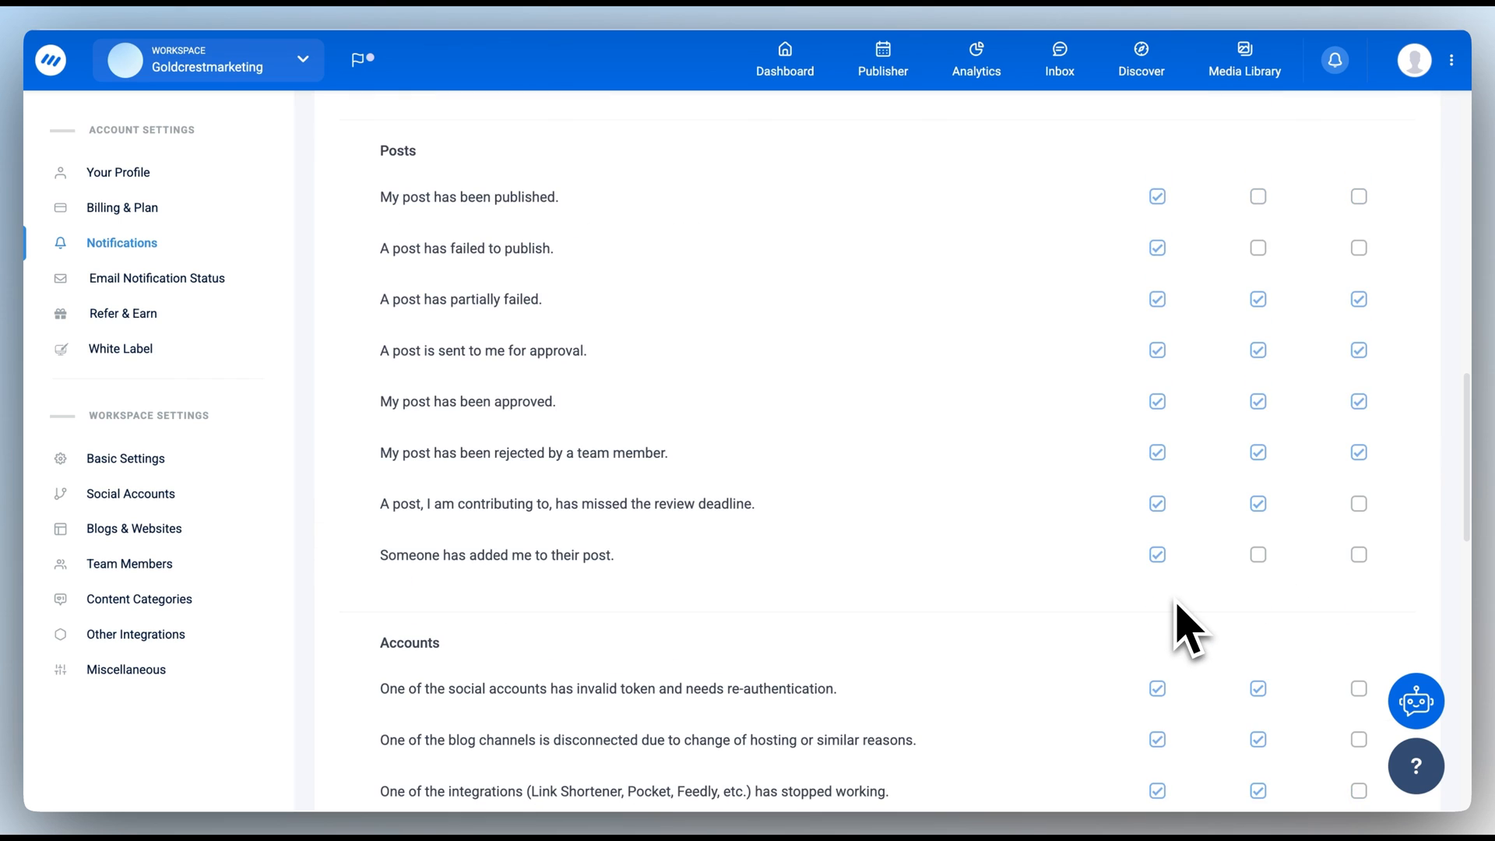
{"action": "scroll", "coordinate": [1187, 631], "scroll_direction": "up", "scroll_amount": 6}
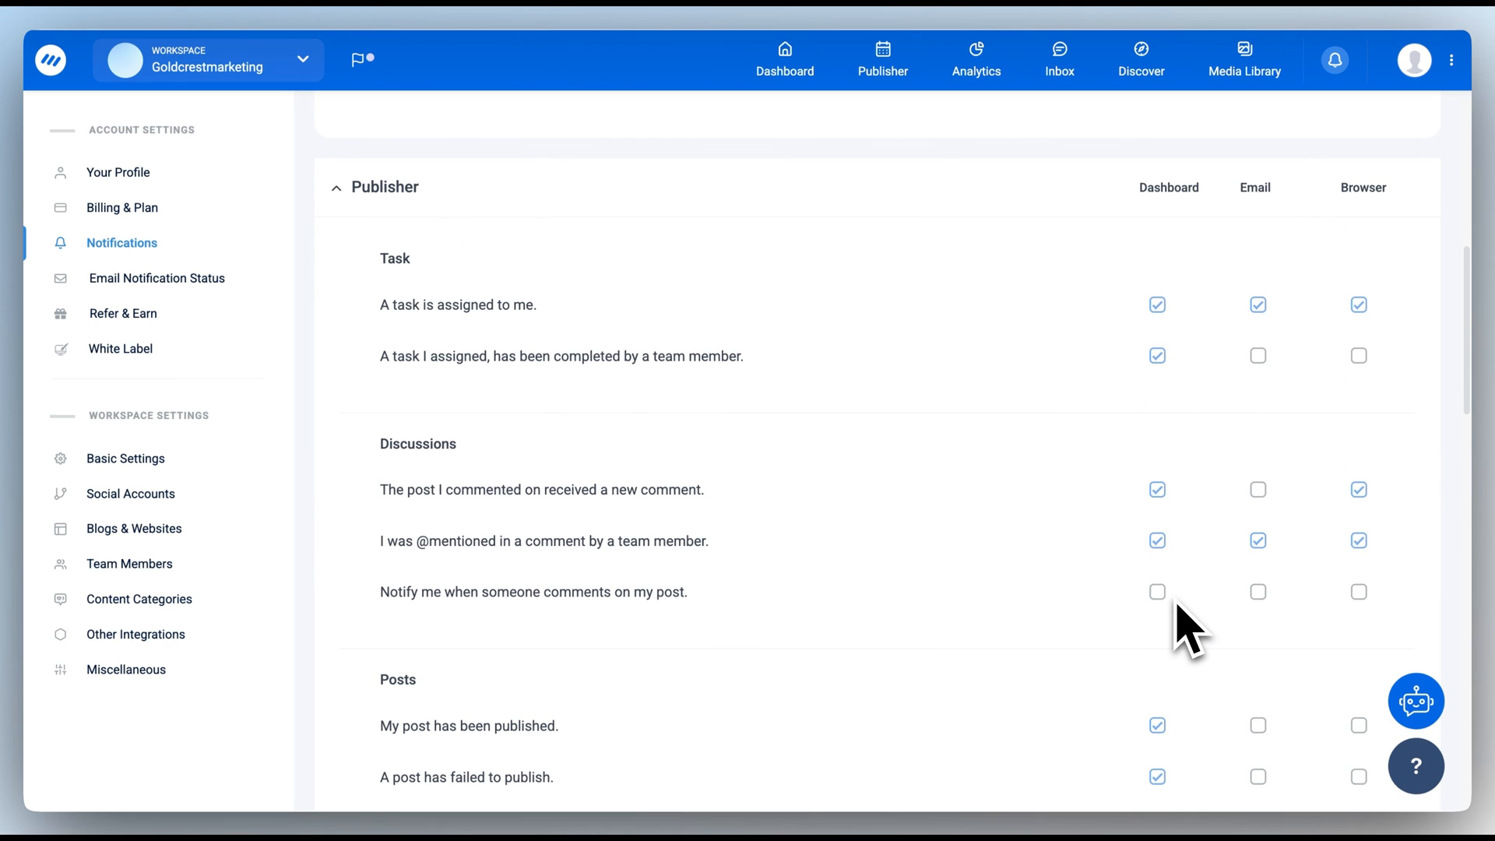